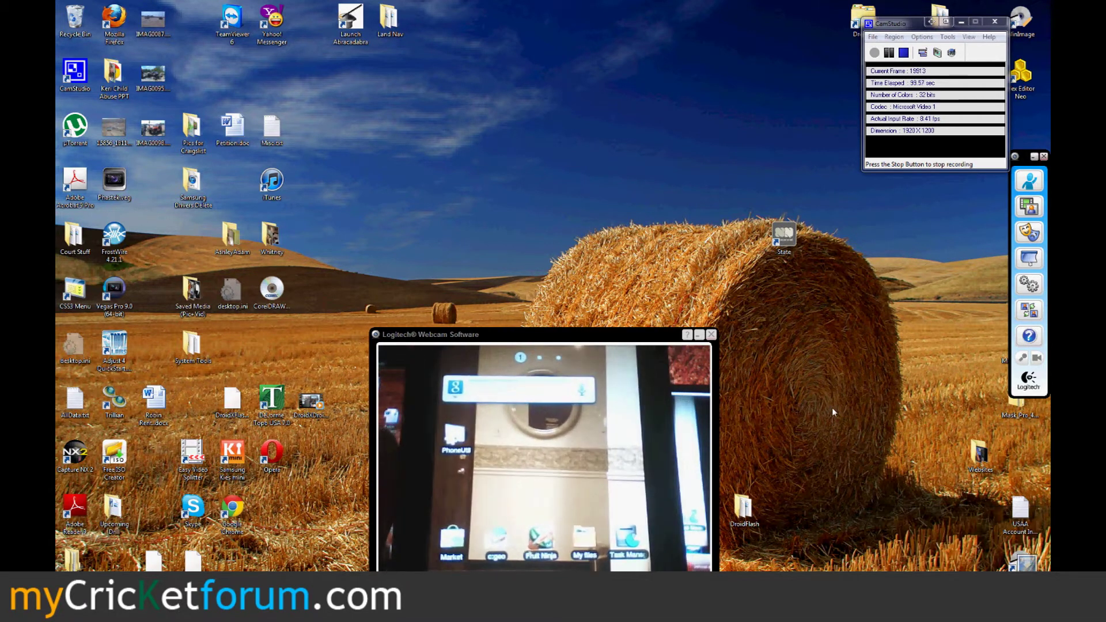
- Check the hidden tray icons, then bring up the Windows Start menu over the webcam feed
click(974, 579)
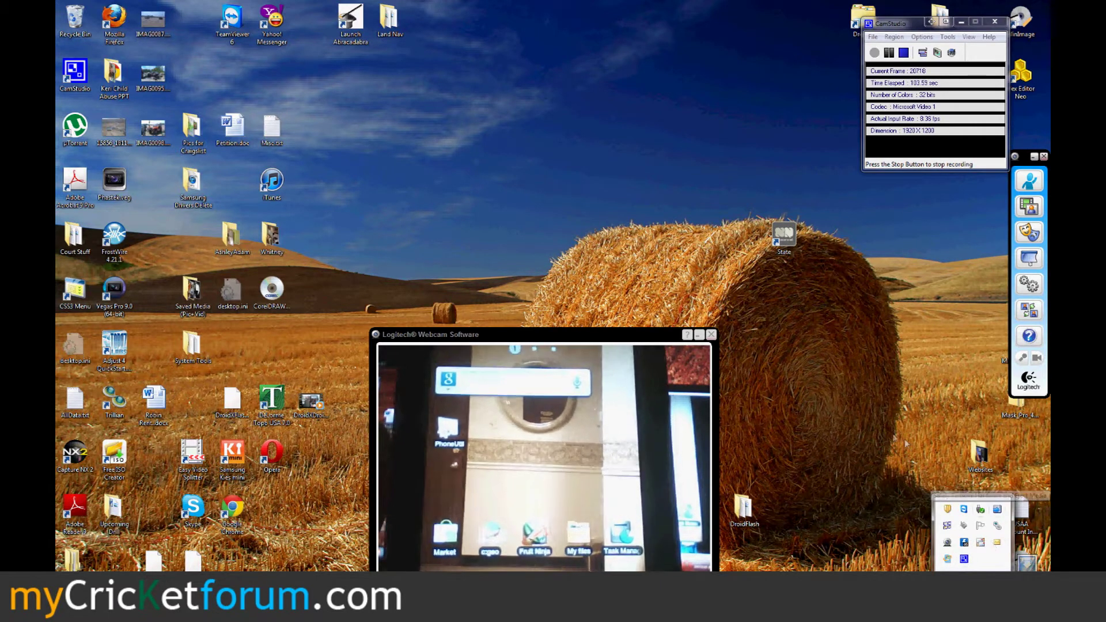
click(599, 339)
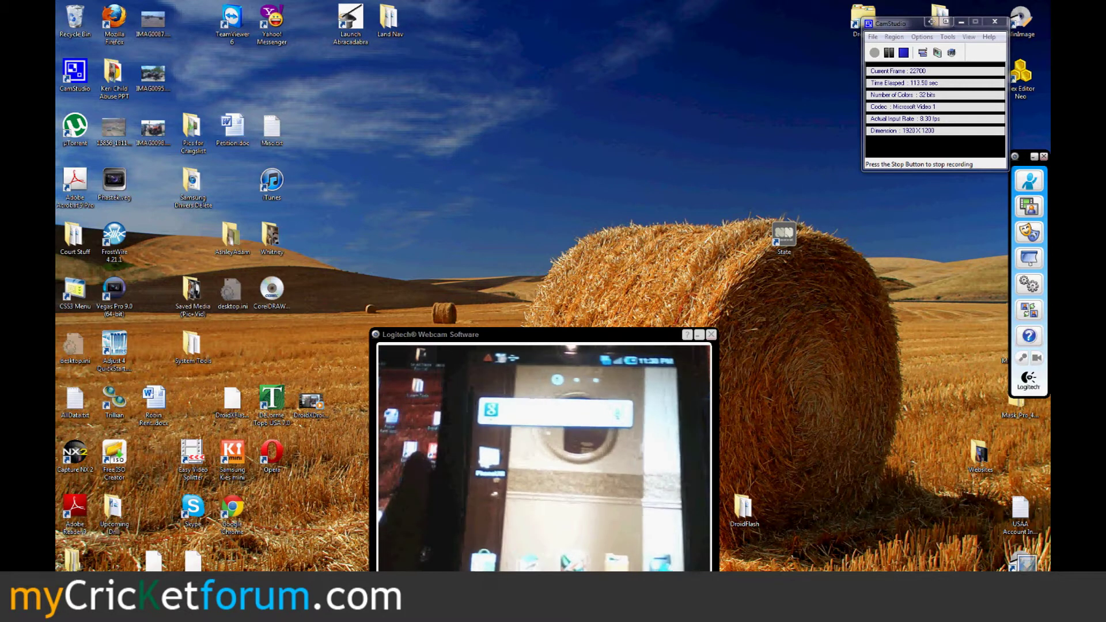
key(super)
- Open Device Manager from Computer's properties and expand the Modems category
right_click(222, 400)
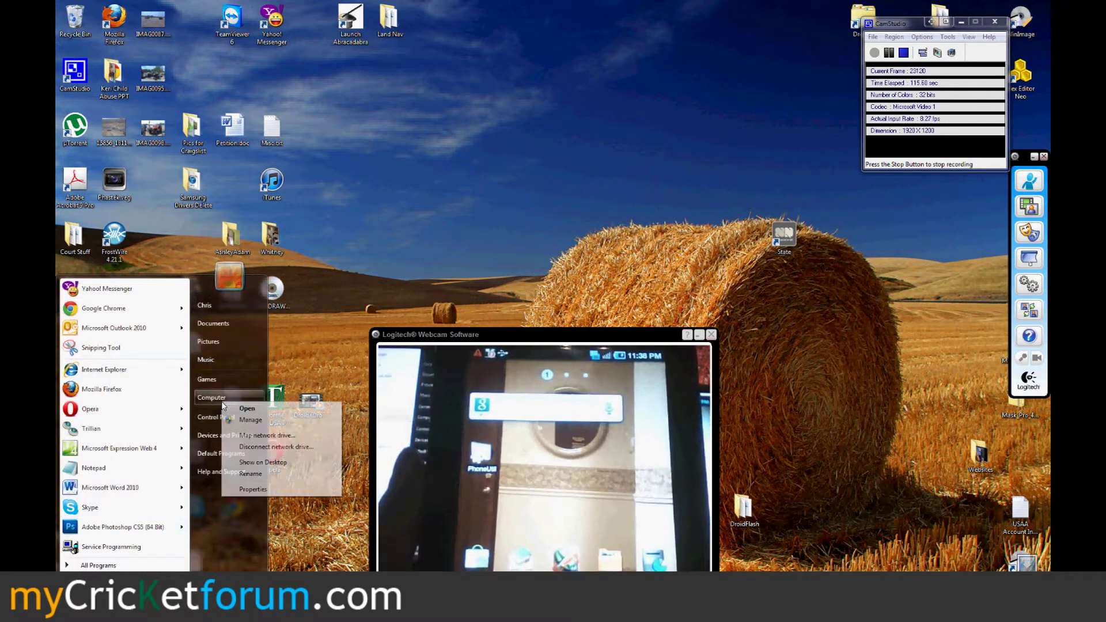
click(250, 489)
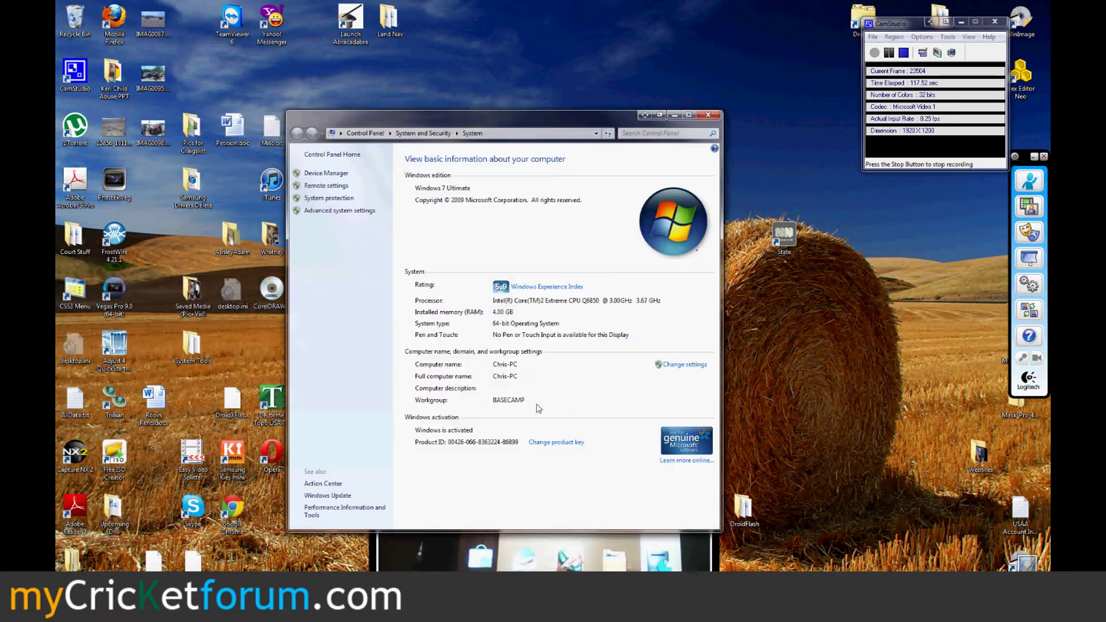
click(326, 174)
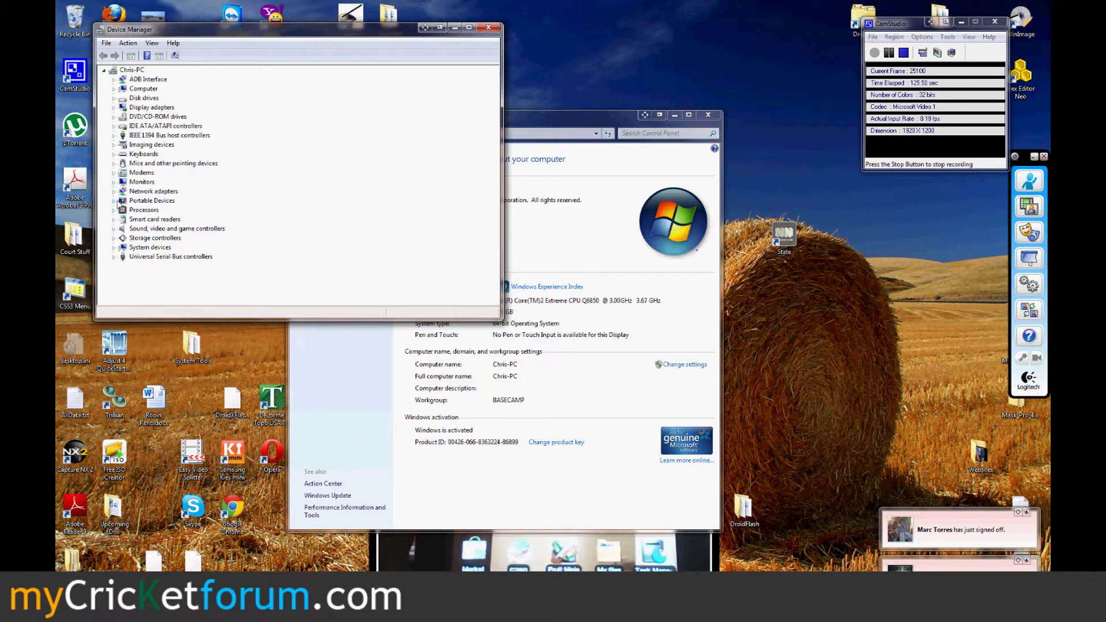
click(114, 173)
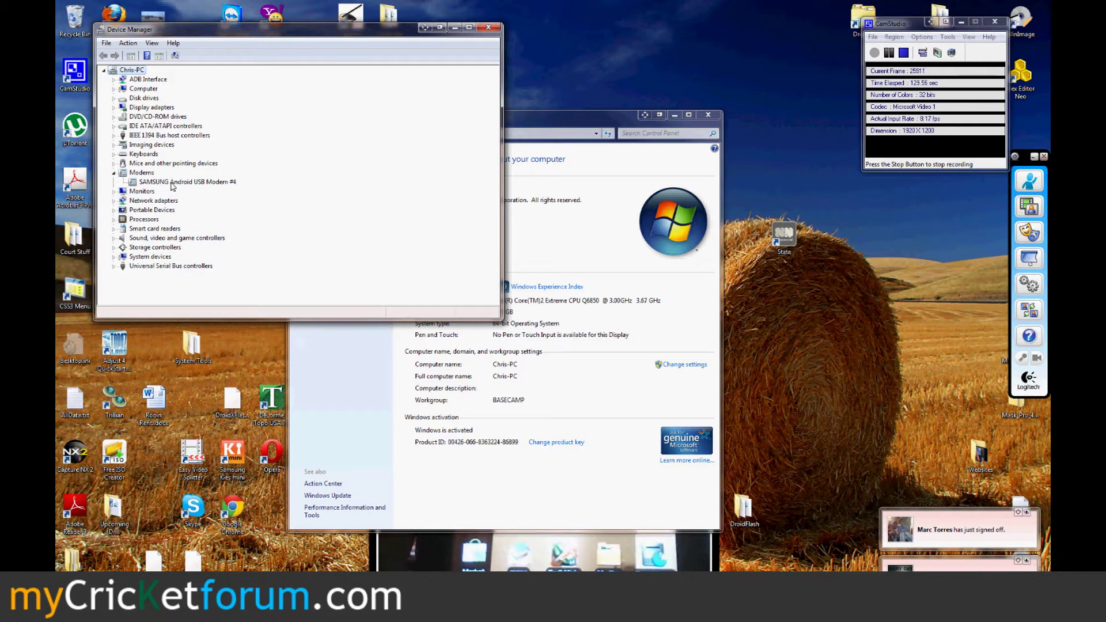
- Open the SAMSUNG Android USB Modem #4 properties and its advanced port settings for COM39
click(173, 182)
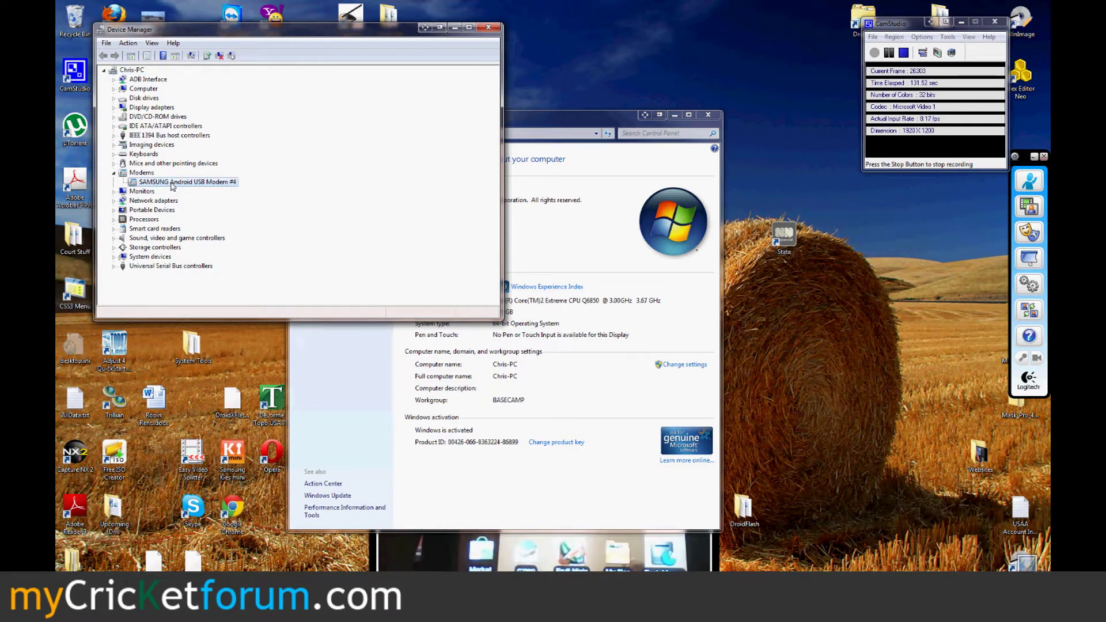
right_click(173, 184)
click(207, 243)
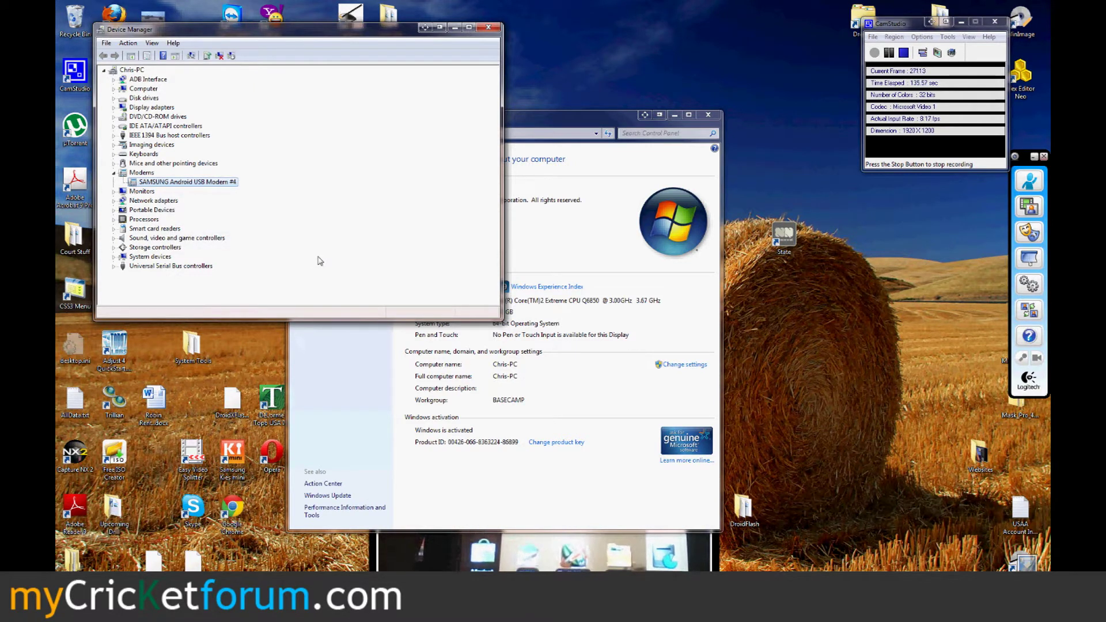
click(237, 78)
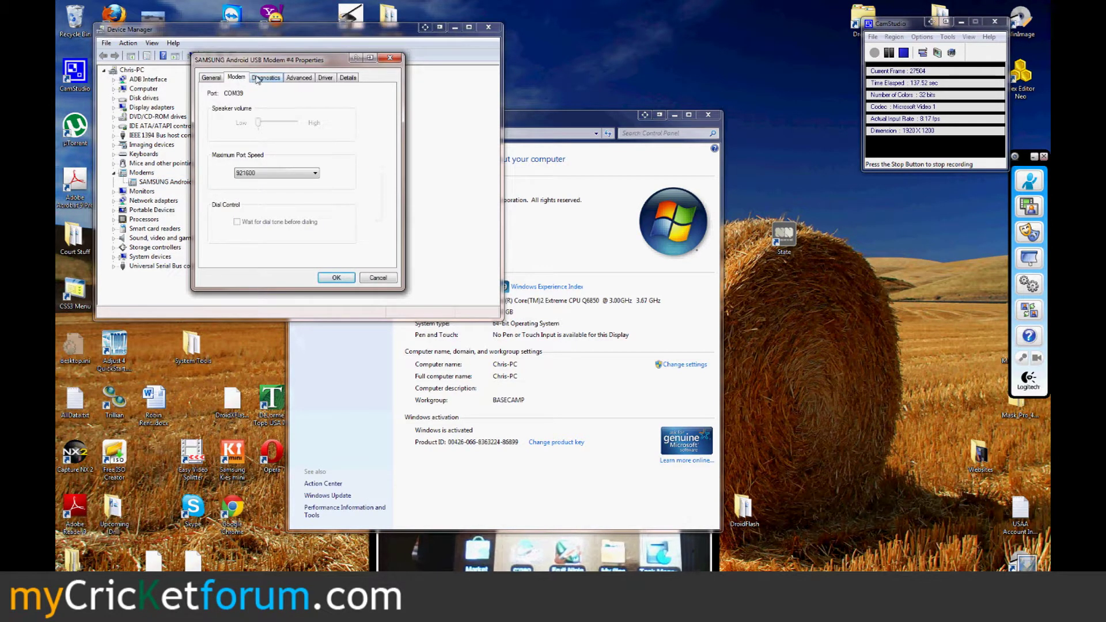
click(257, 79)
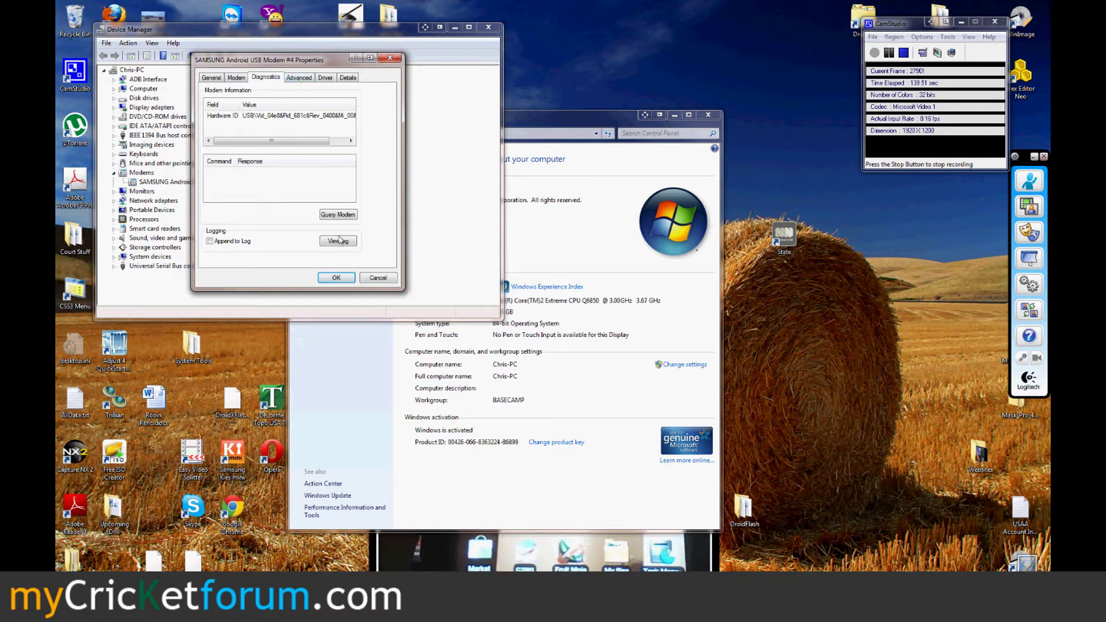
click(299, 79)
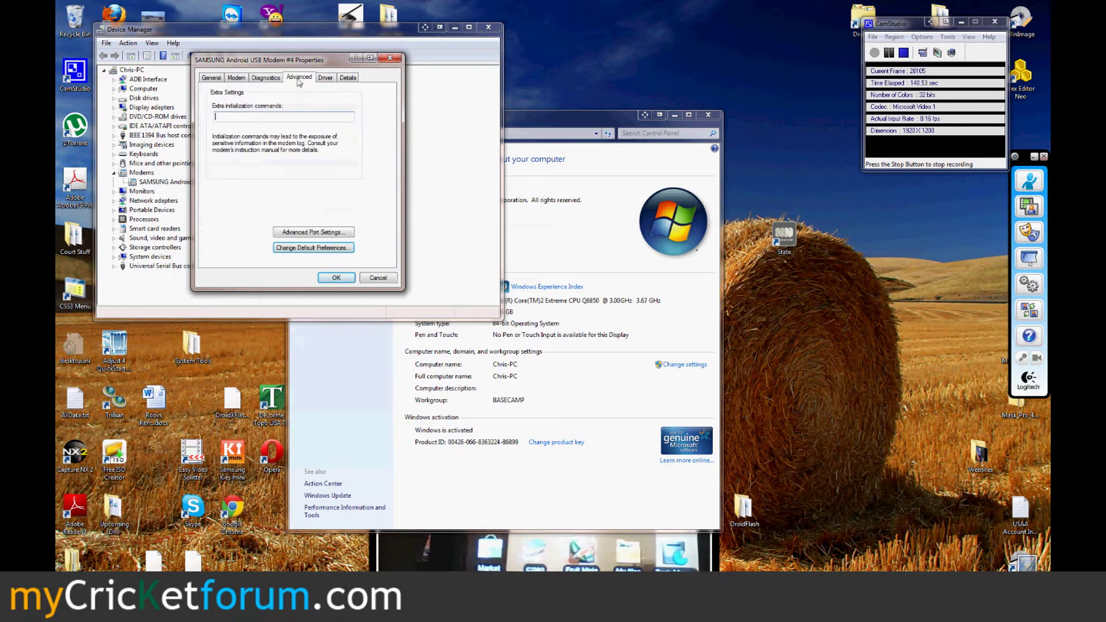
click(314, 235)
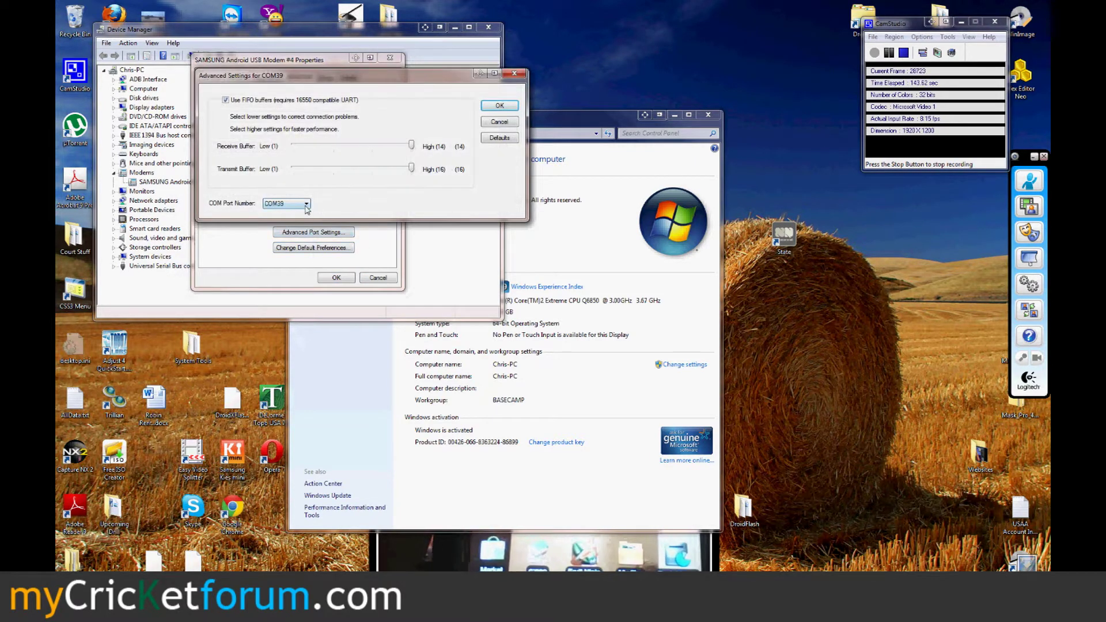
- Change the Samsung modem's COM port to COM15, accept the in-use warning, and close properties
click(306, 204)
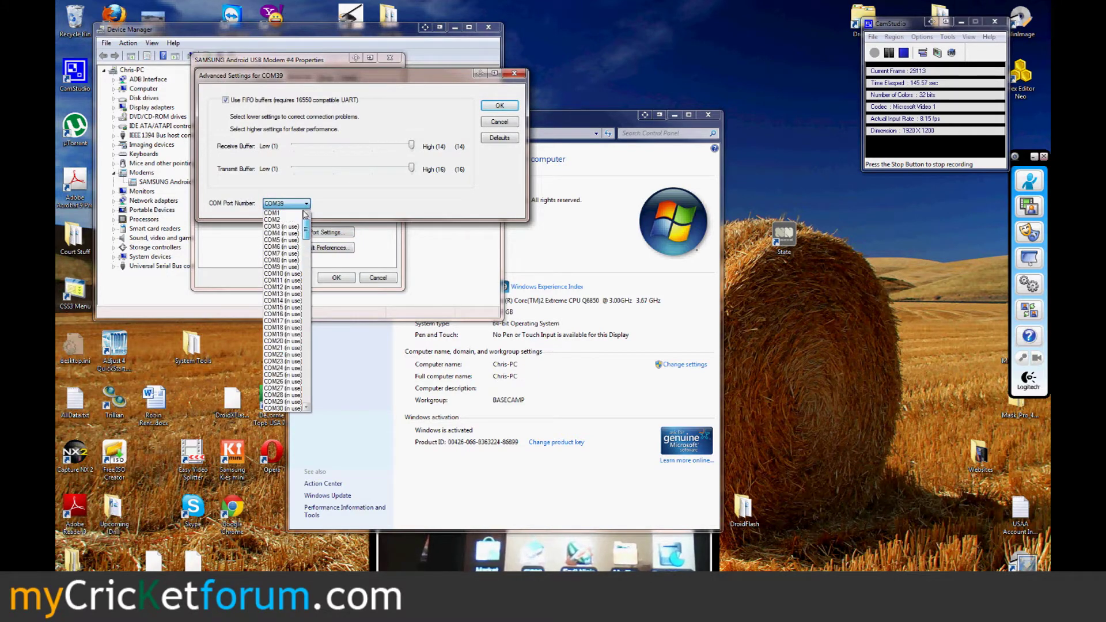
click(281, 308)
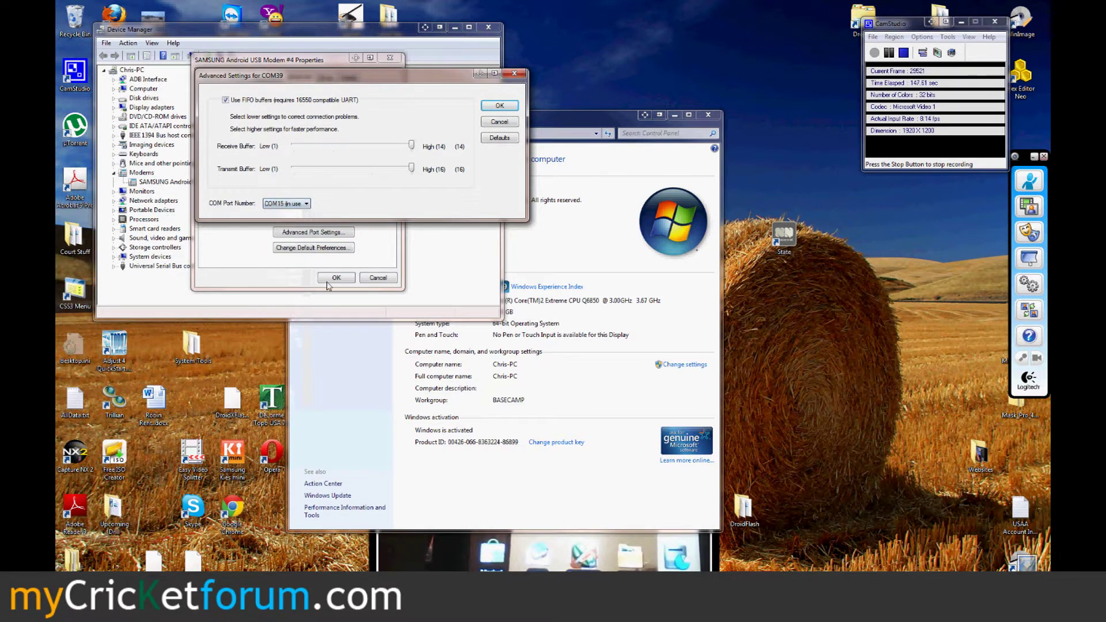
click(499, 106)
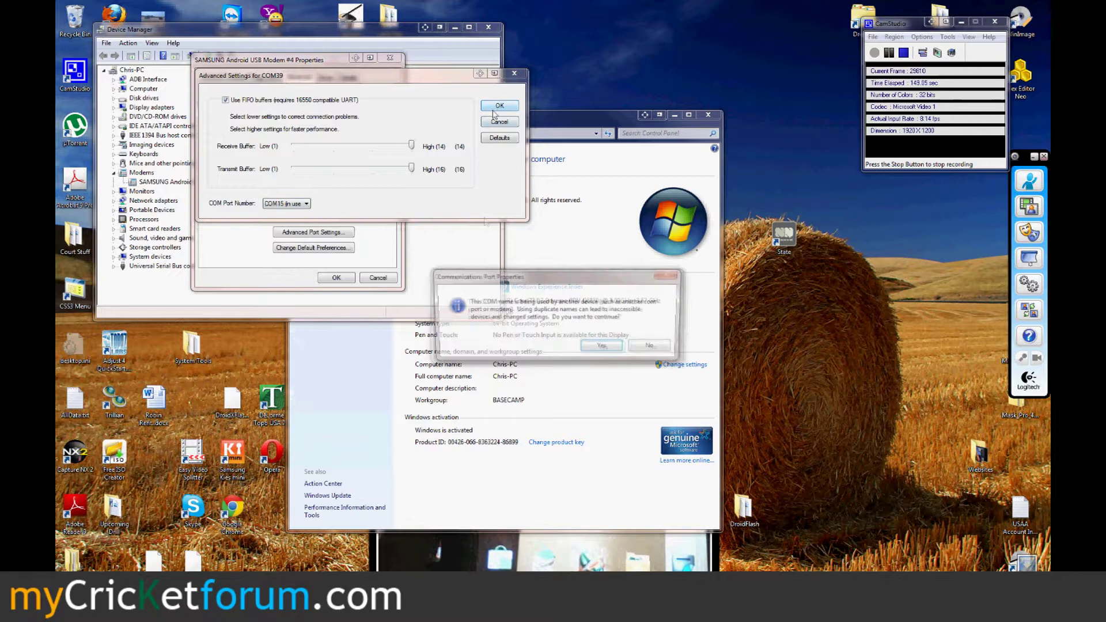
click(599, 348)
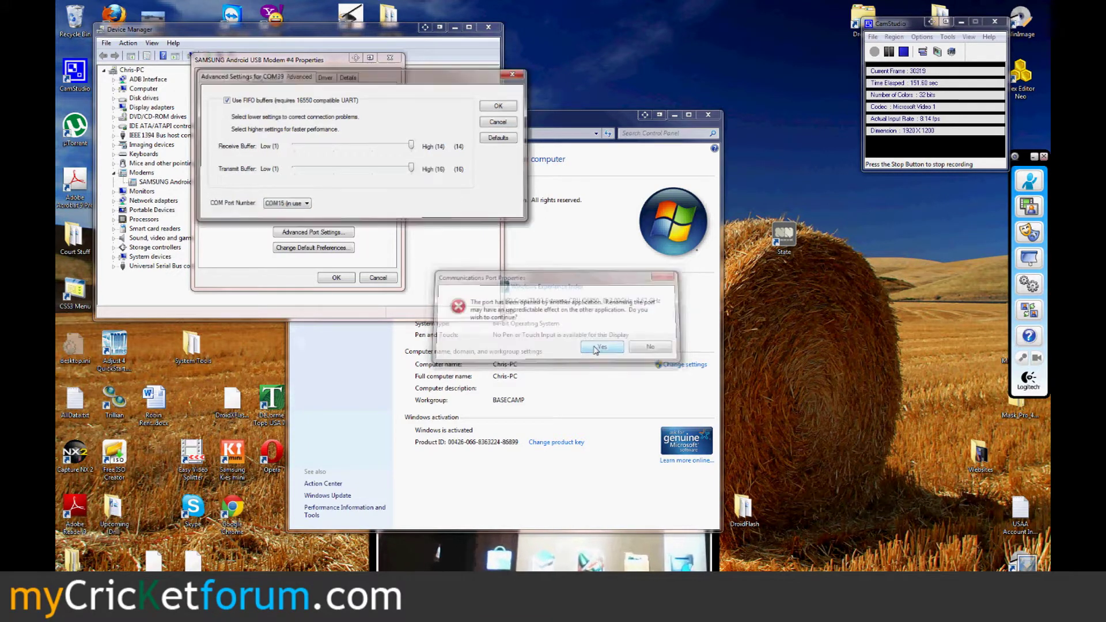
click(339, 278)
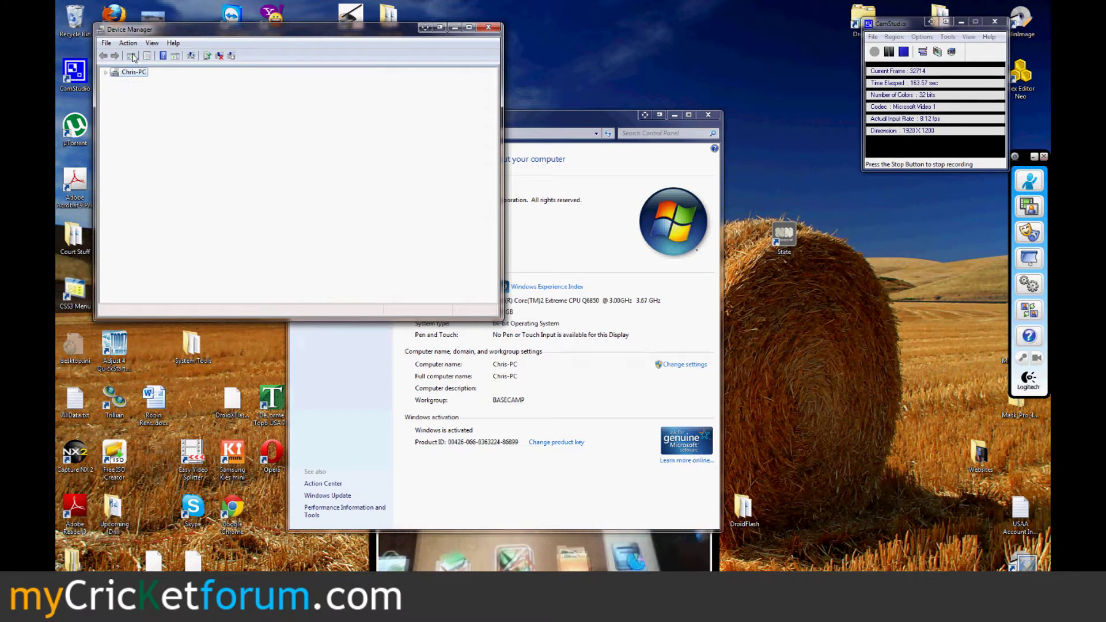
- Minimize Device Manager and the System window, and move the webcam window aside
click(456, 28)
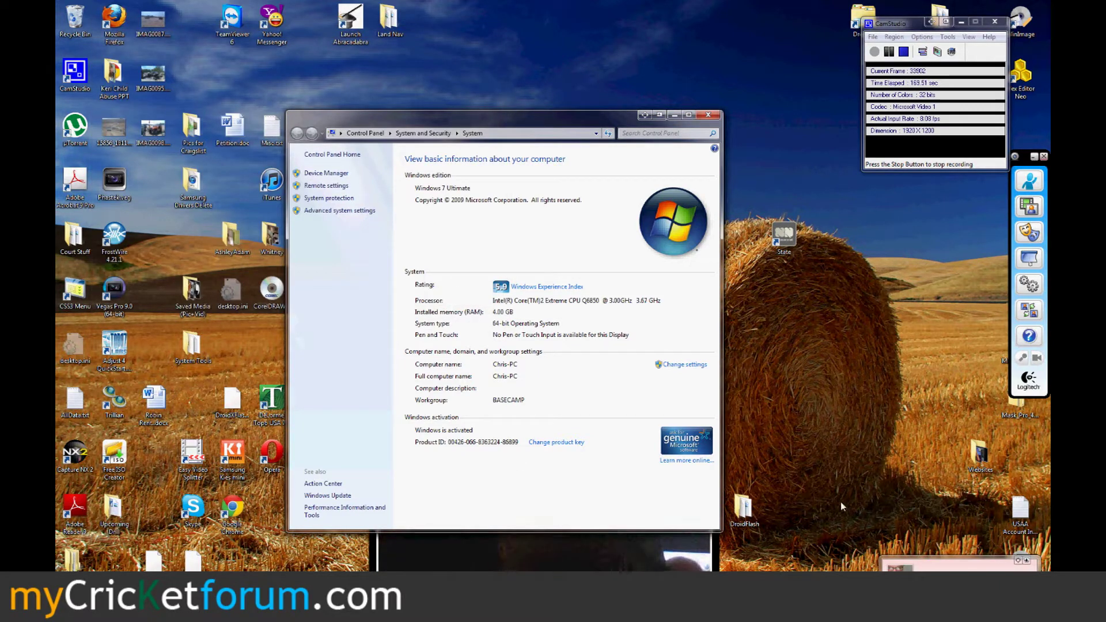
drag(946, 18, 893, 40)
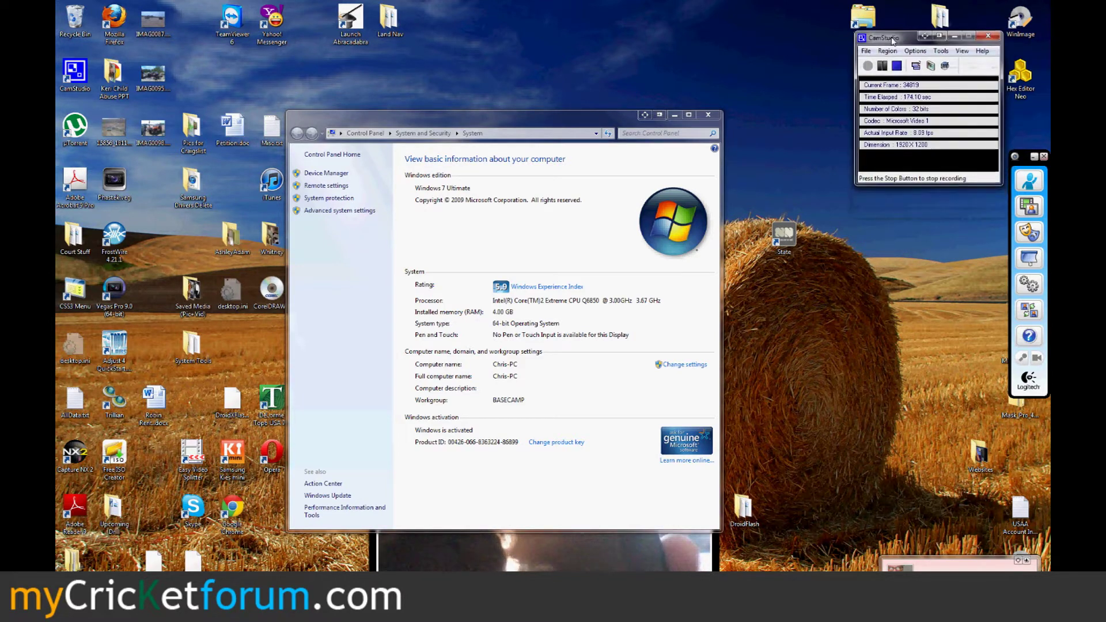
click(675, 115)
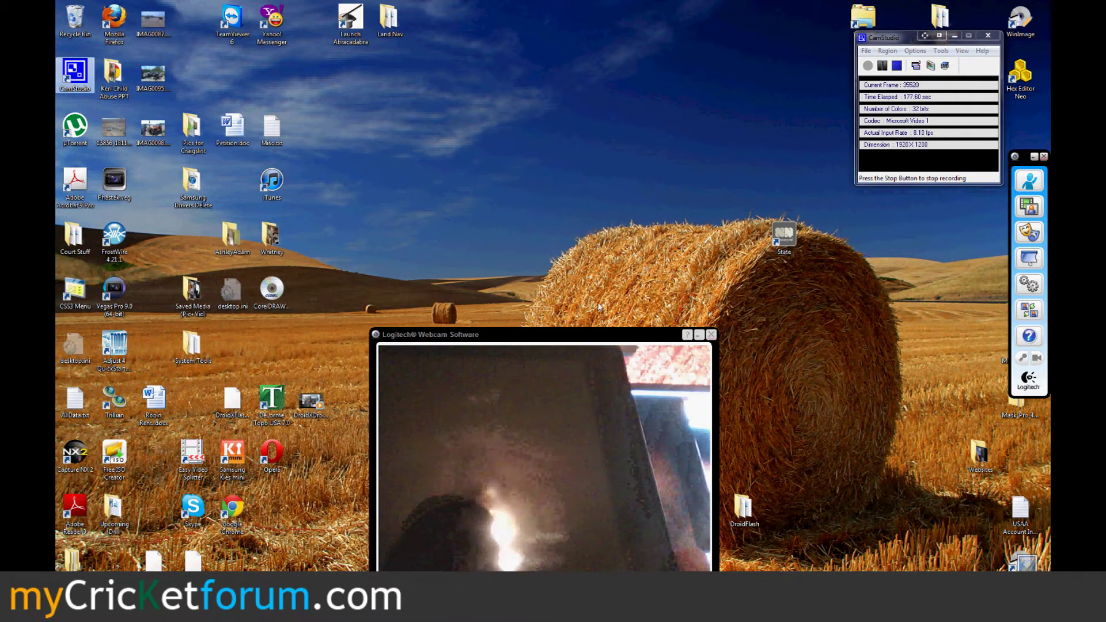
click(841, 355)
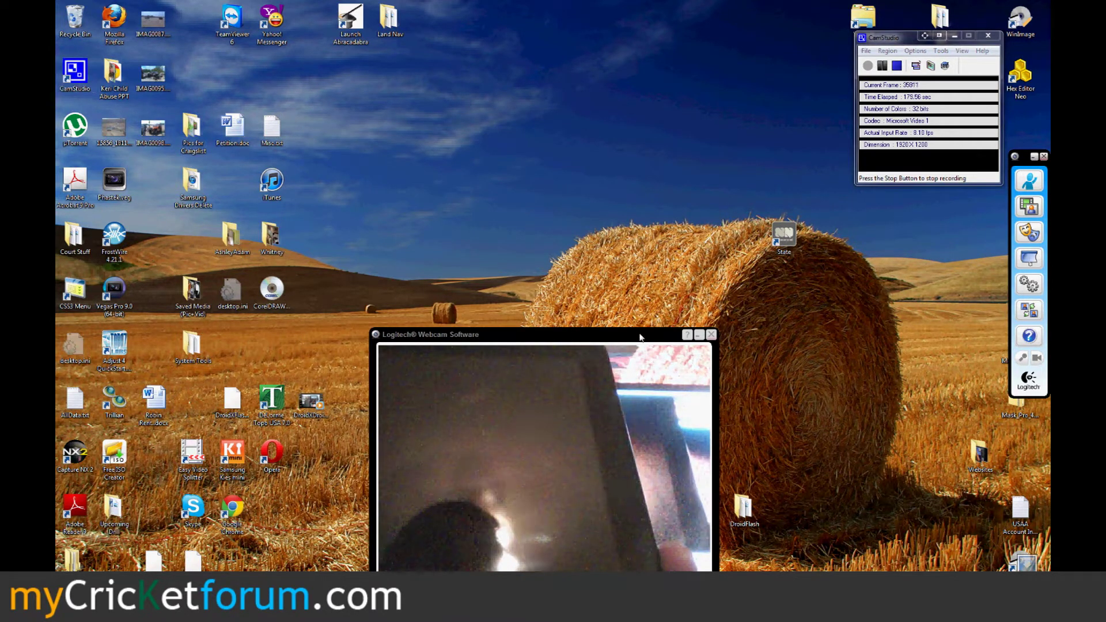
drag(640, 337, 578, 339)
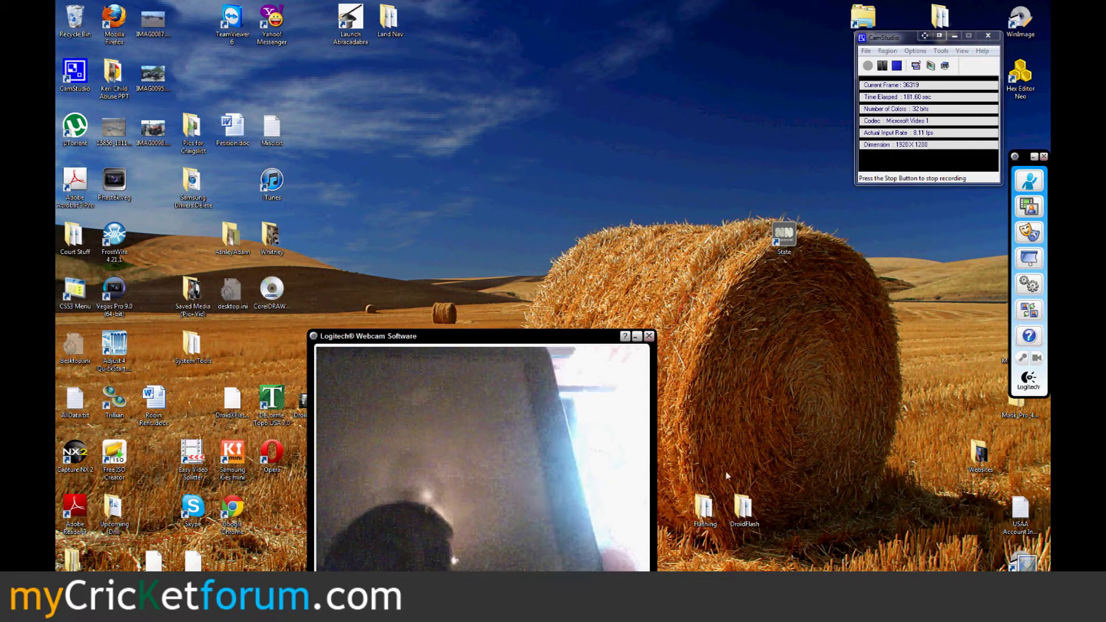
- Open the desktop's Flashing folder and its CDMA Workshop 2.7 FULL subfolder
double_click(704, 506)
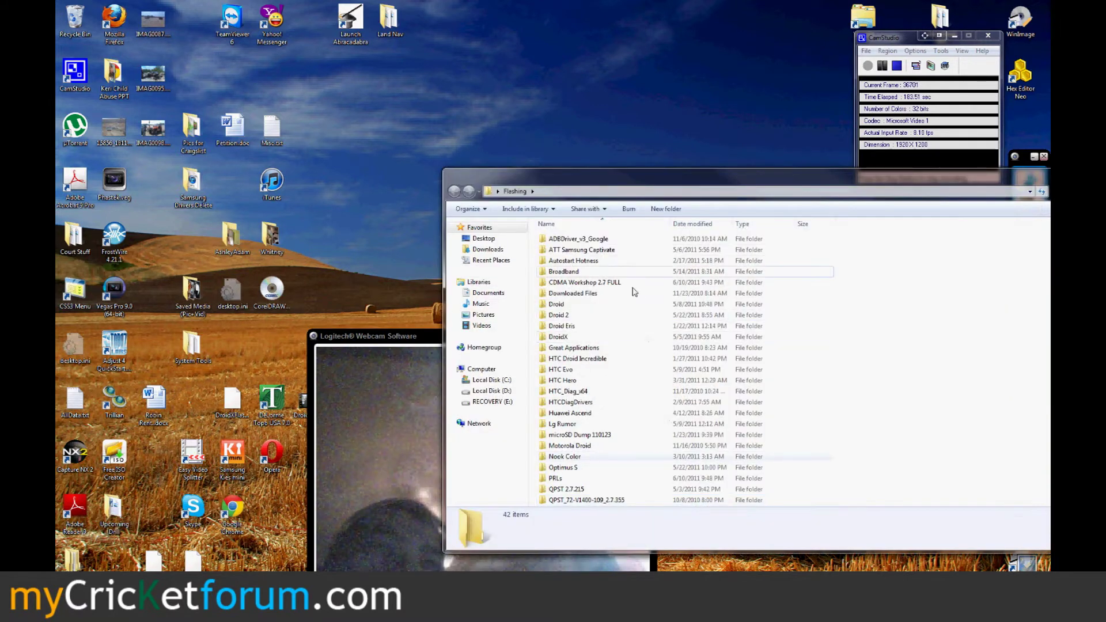
click(576, 286)
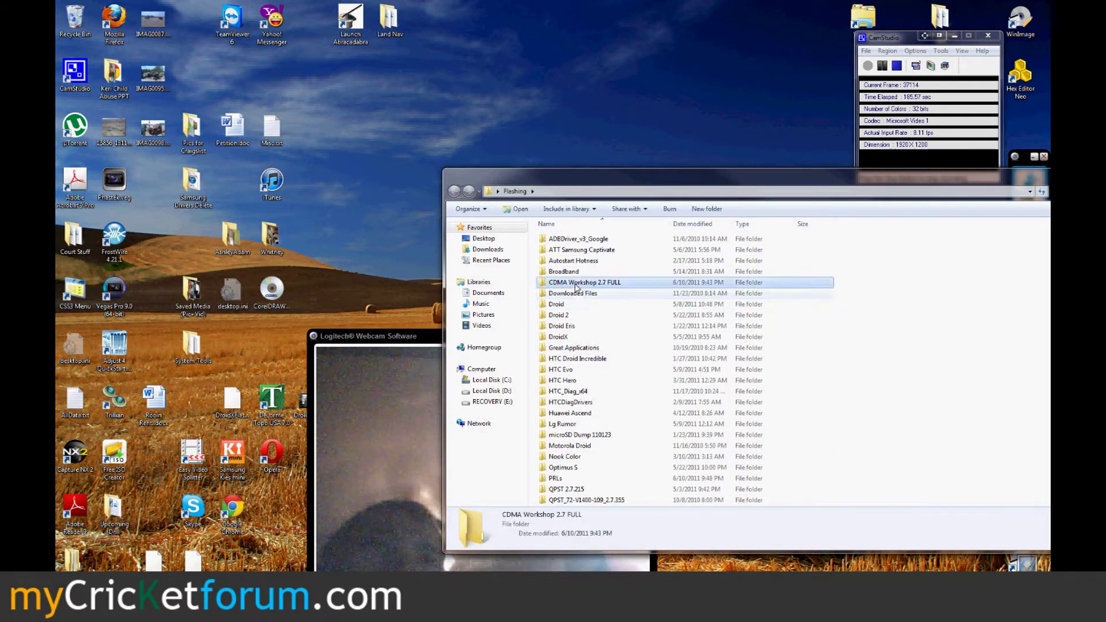
double_click(576, 286)
- Launch cdma workshop.exe, dismiss the Credits notice, and close the folder window
double_click(577, 239)
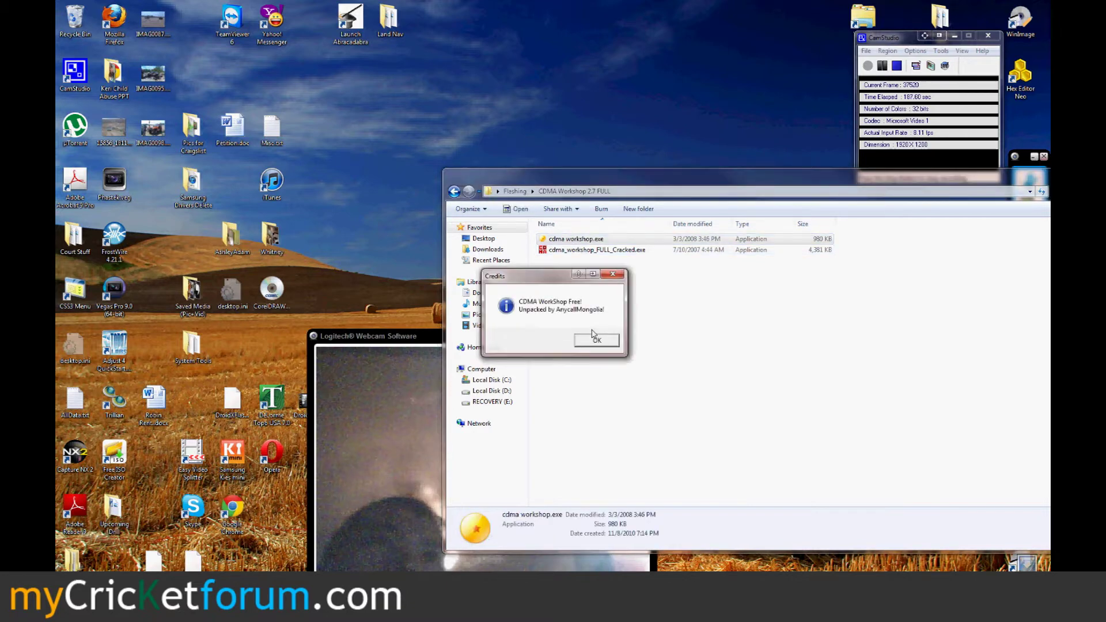
click(596, 339)
key(alt+F4)
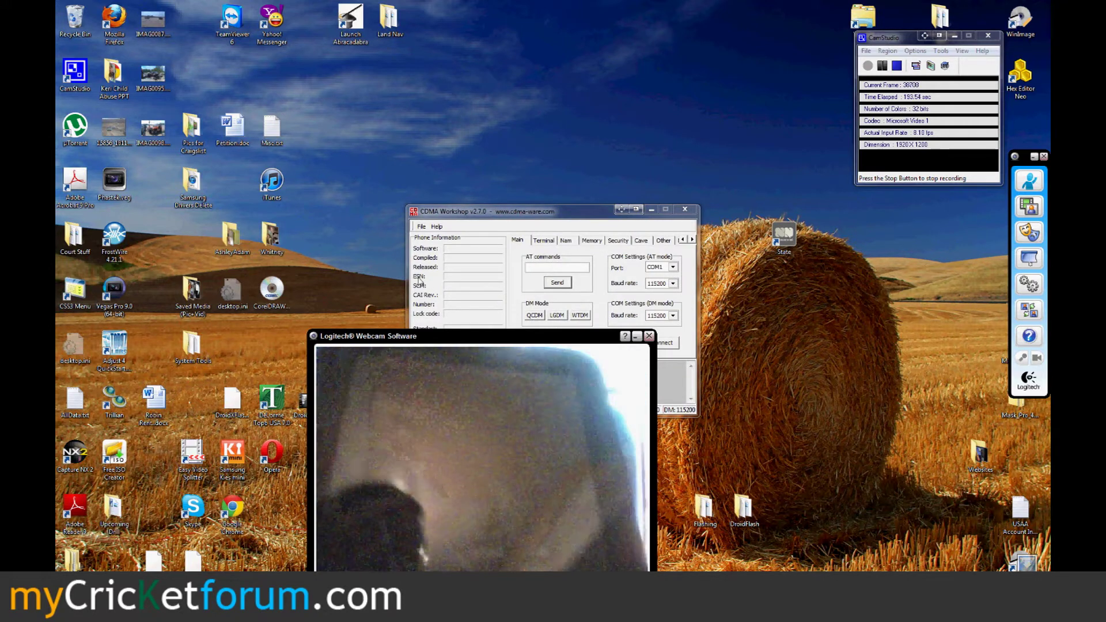
- Try connecting CDMA Workshop on COM15, which fails because the port does not exist
click(673, 266)
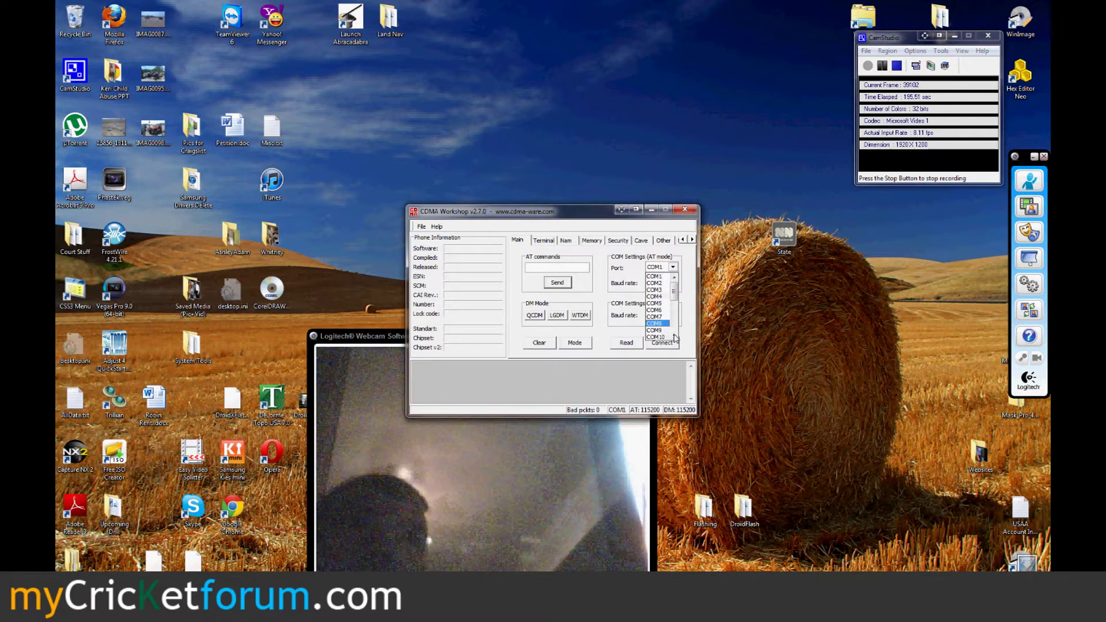
click(655, 277)
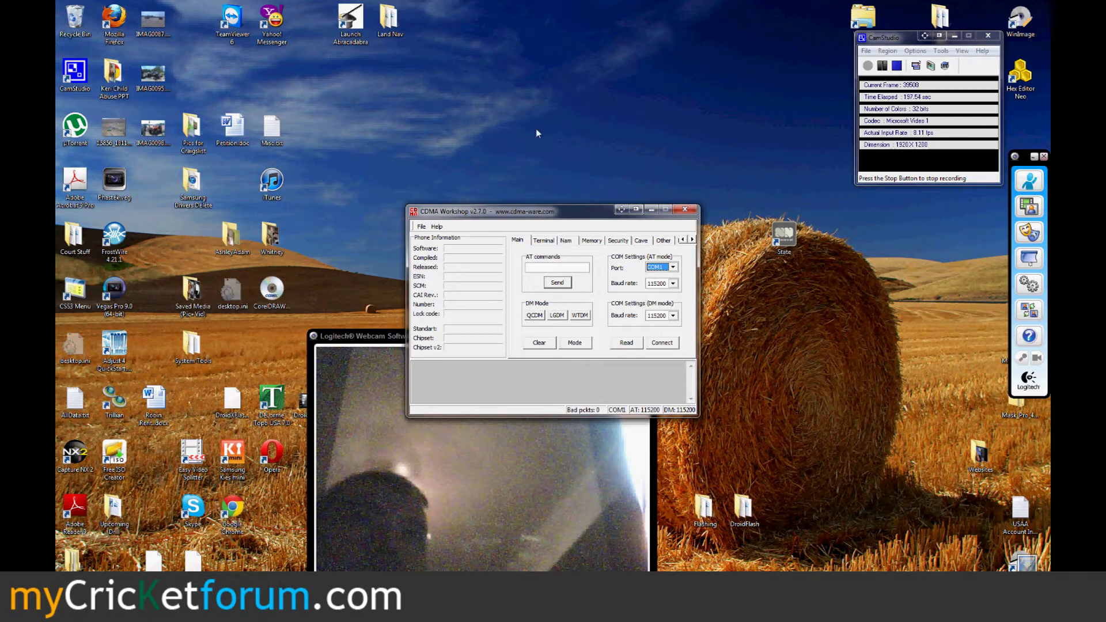
drag(536, 211, 523, 87)
click(661, 143)
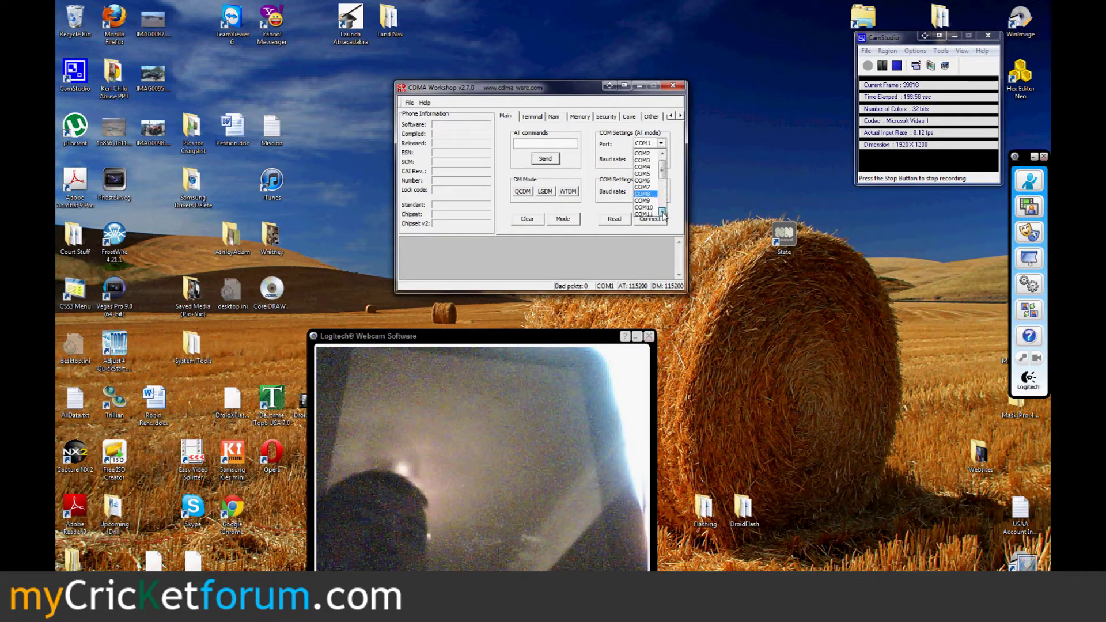
scroll(662, 212, down, 2)
click(644, 206)
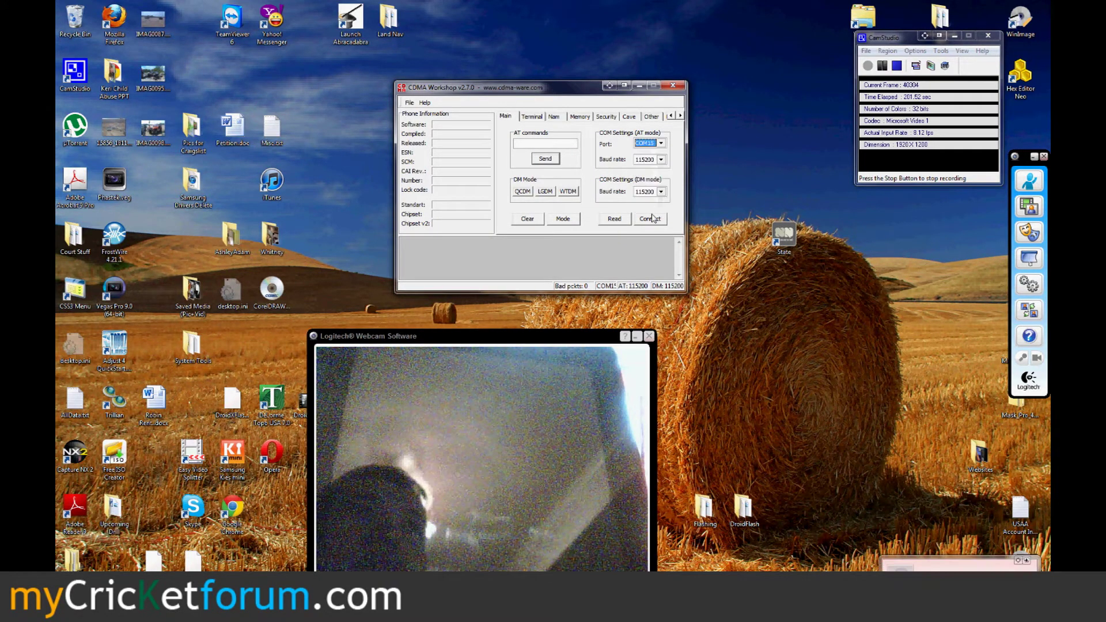
click(650, 220)
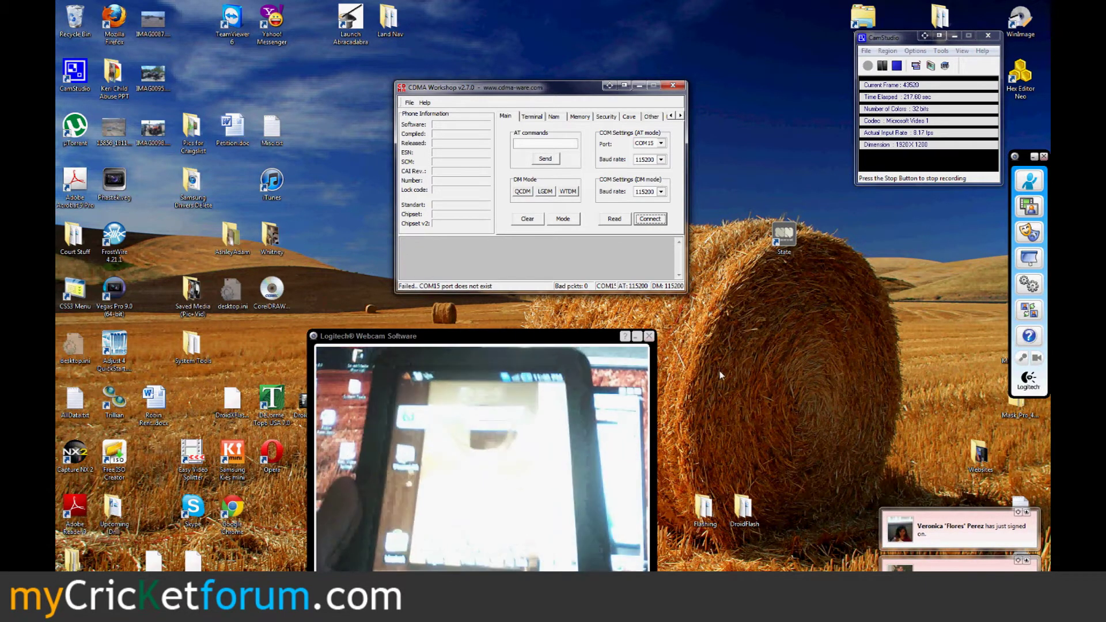
- Reopen Device Manager and open the Samsung Mobile Modem Diagnostic Serial Port's properties under Ports
key(super)
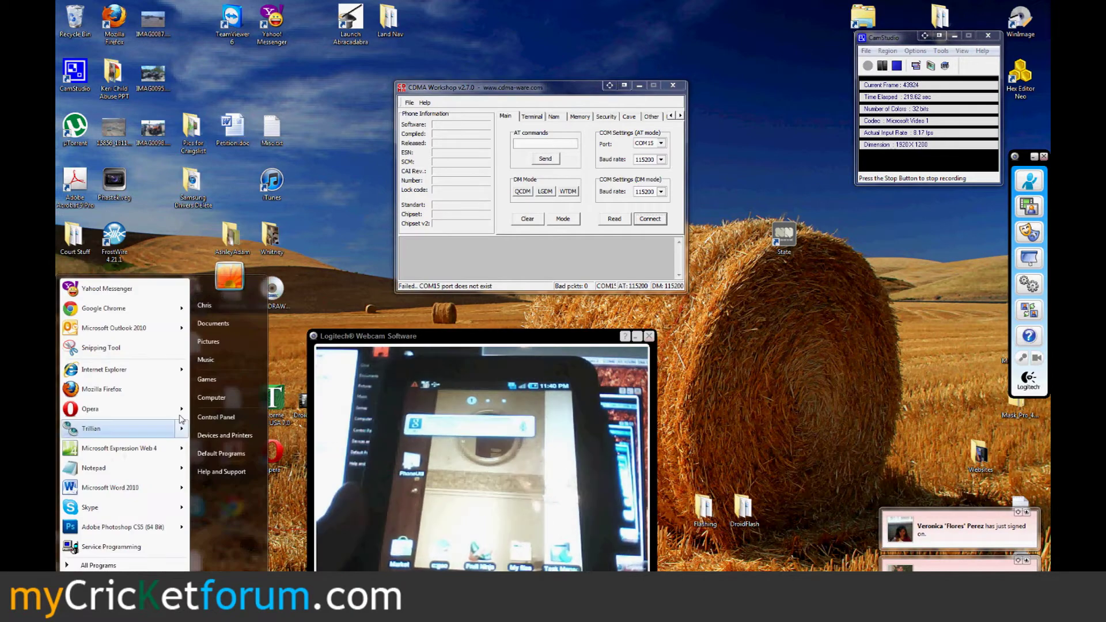
right_click(209, 400)
click(257, 489)
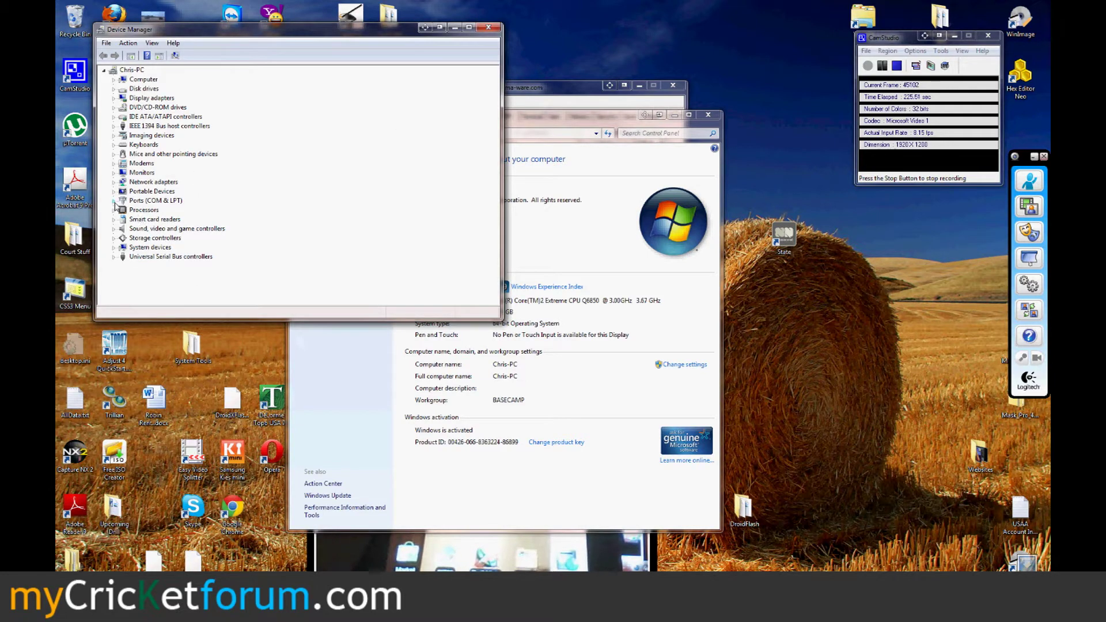
click(114, 202)
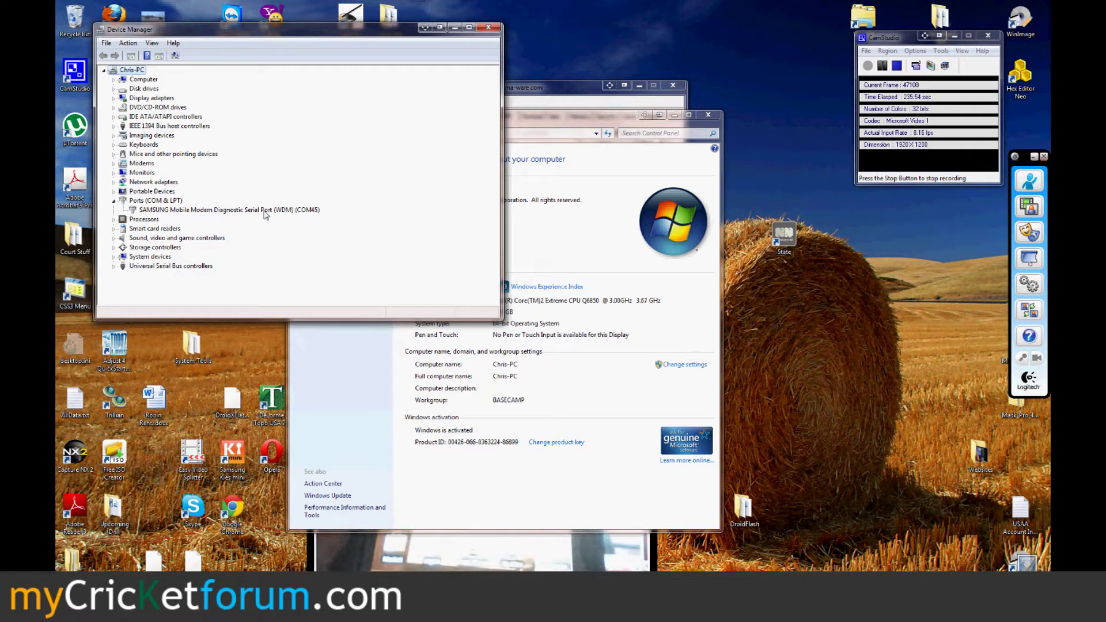
double_click(267, 212)
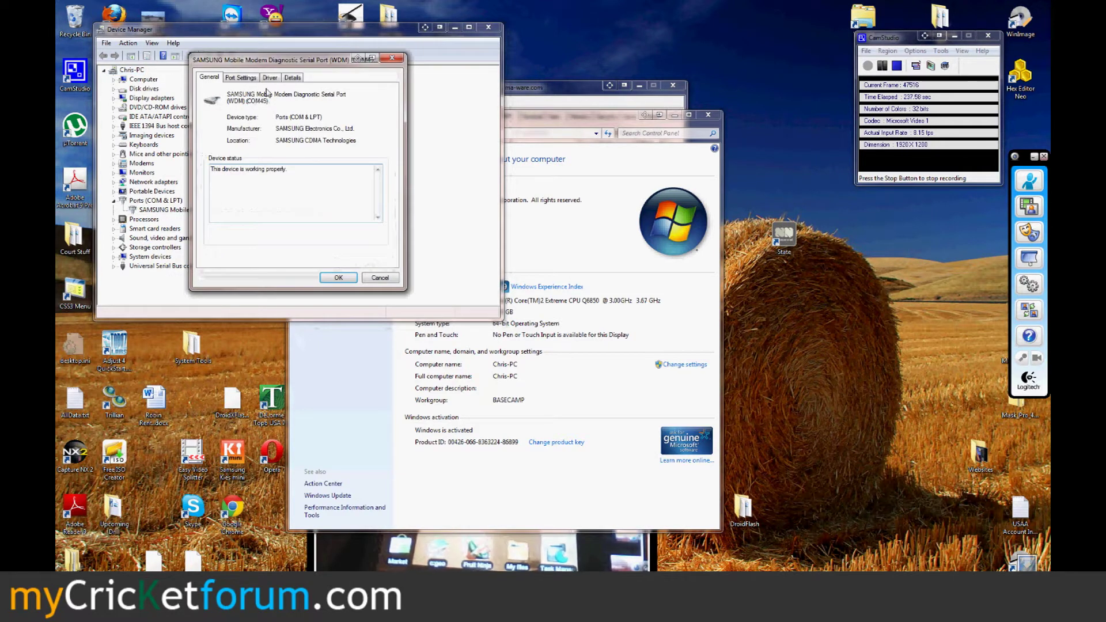
- Change the diagnostic serial port from COM45 to COM19 and accept the in-use warning
click(240, 78)
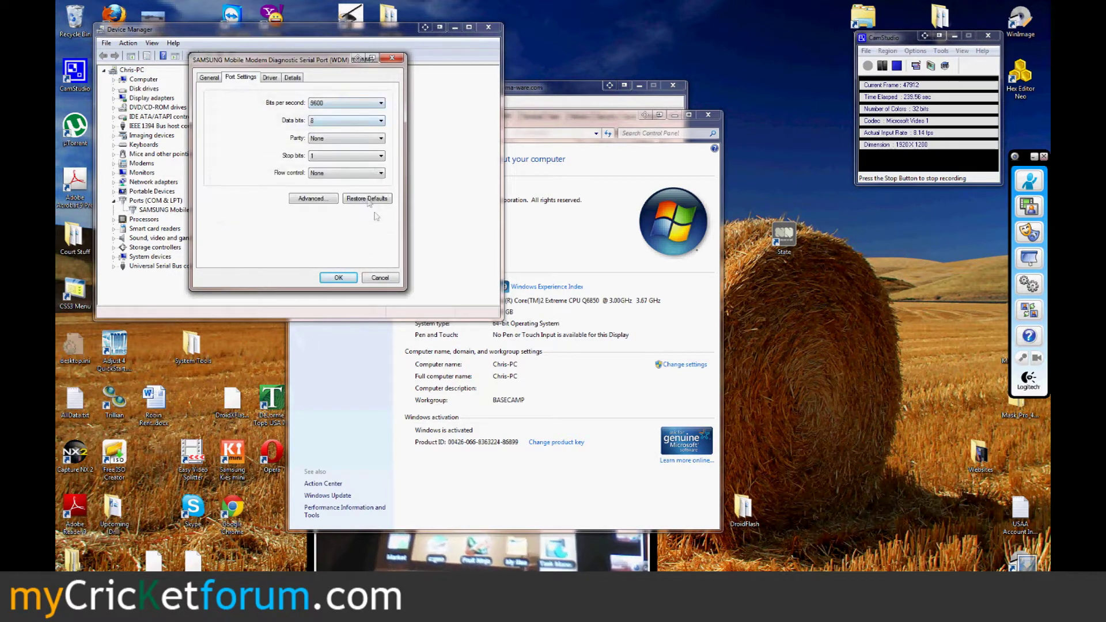
click(311, 199)
click(296, 204)
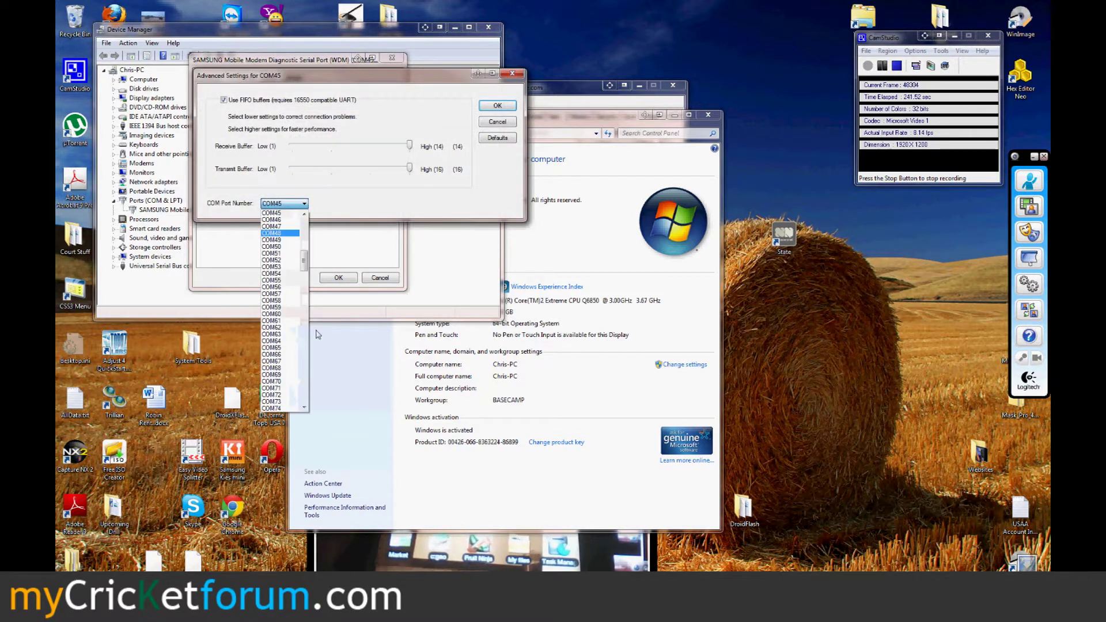
drag(305, 256, 304, 227)
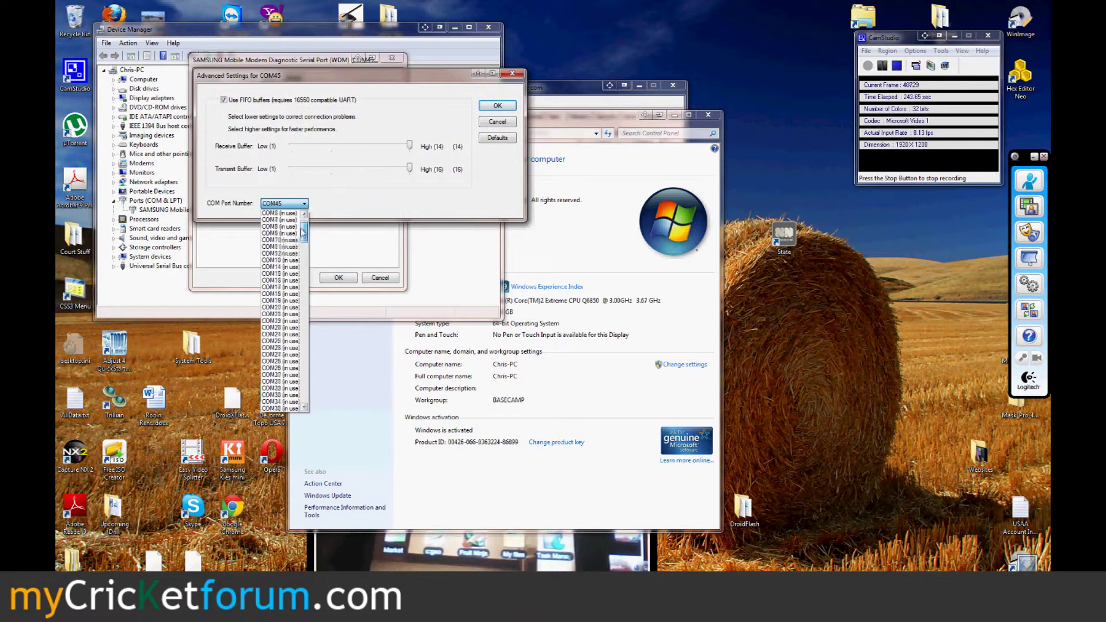
click(281, 321)
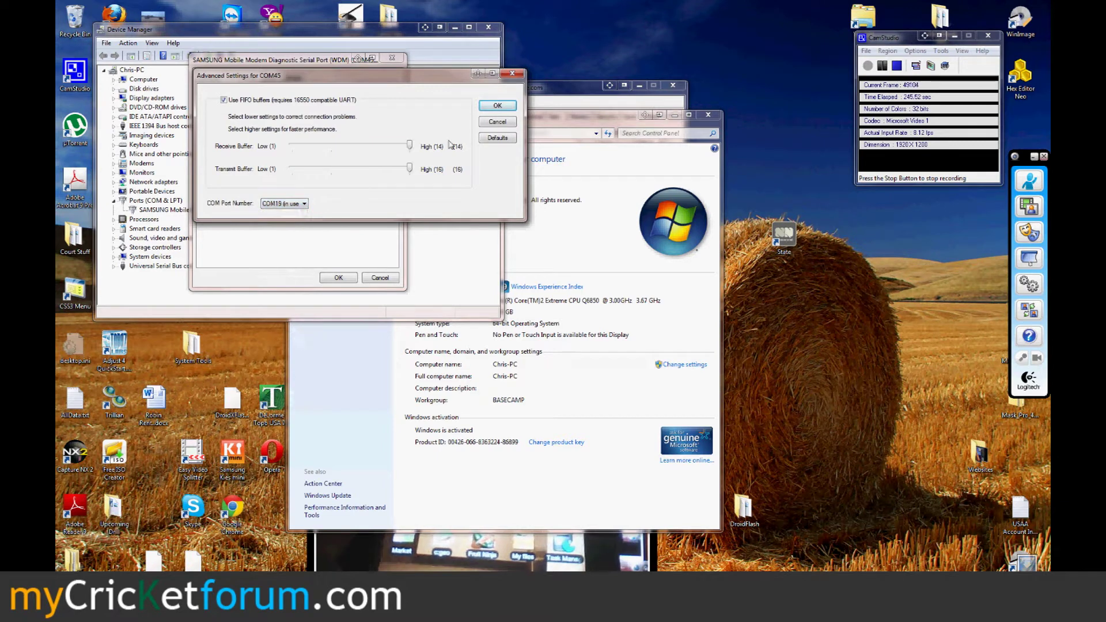
click(489, 109)
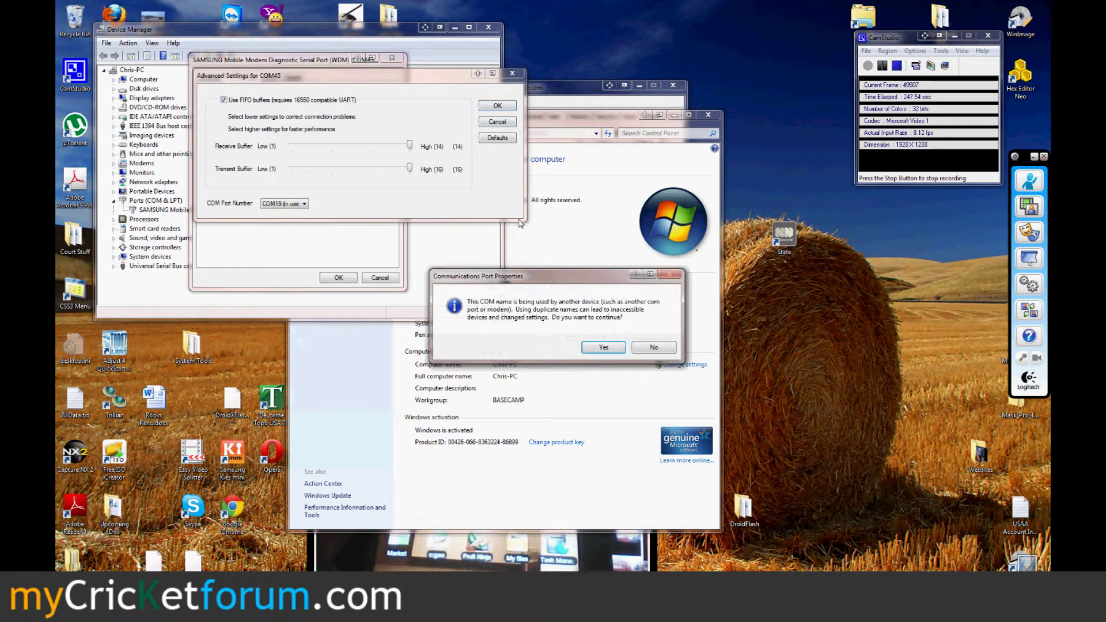
click(603, 349)
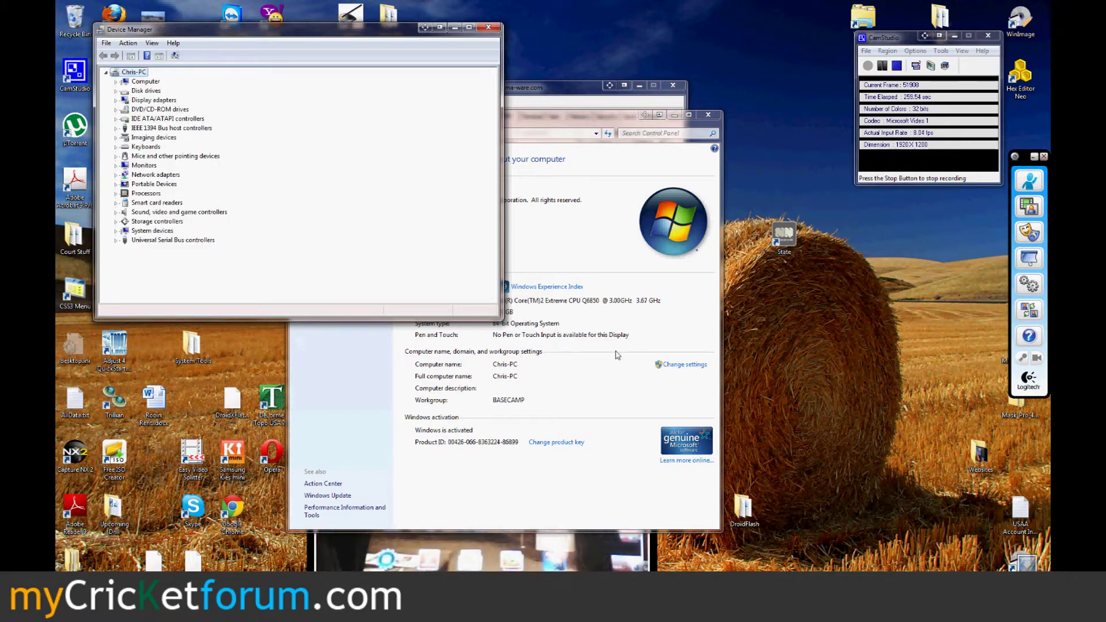
- Close the System window, connect CDMA Workshop on COM19, and show the Security tab
click(708, 114)
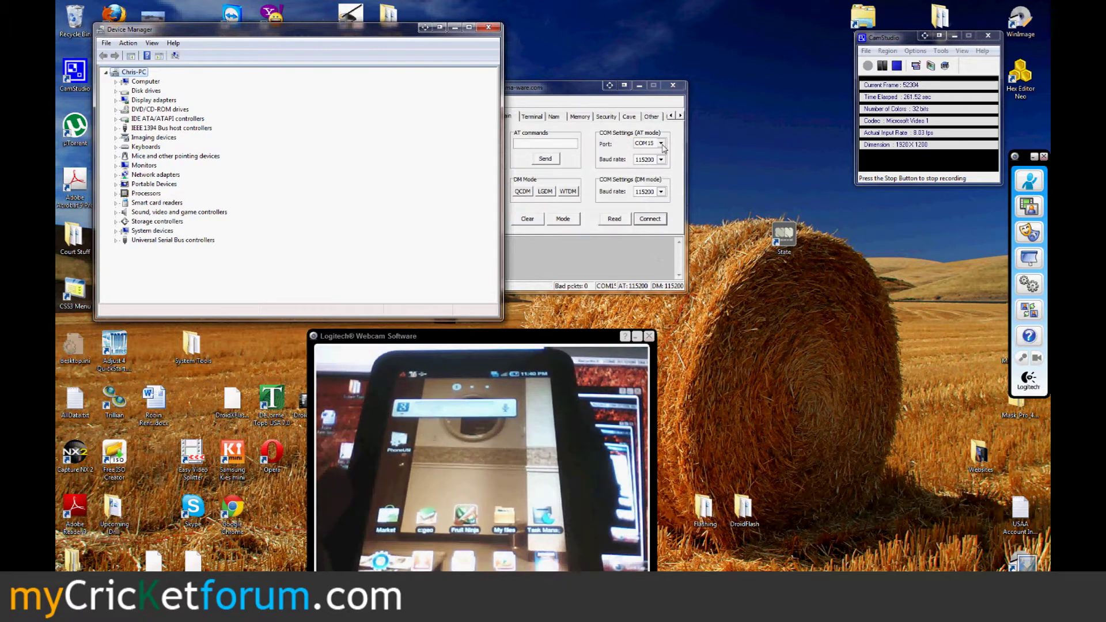
click(661, 142)
click(647, 180)
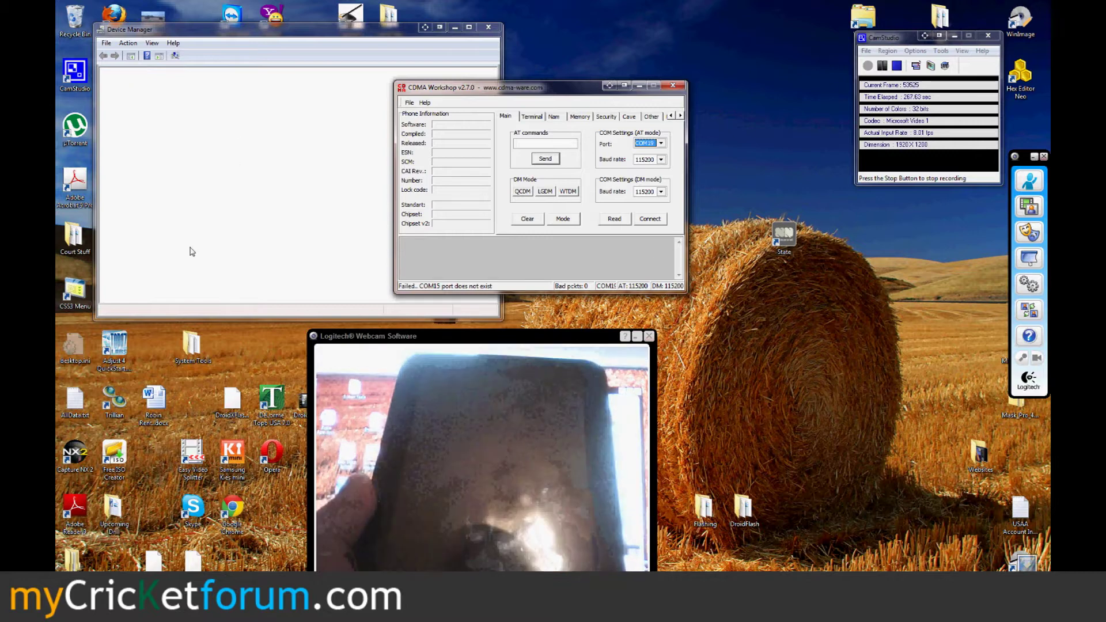
click(650, 219)
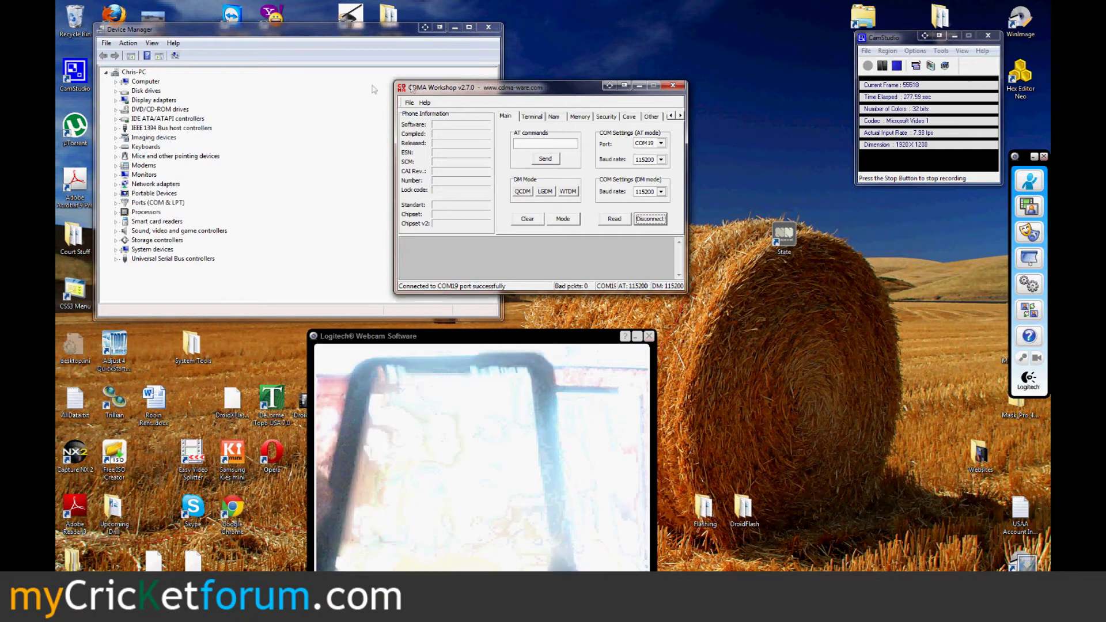
click(606, 117)
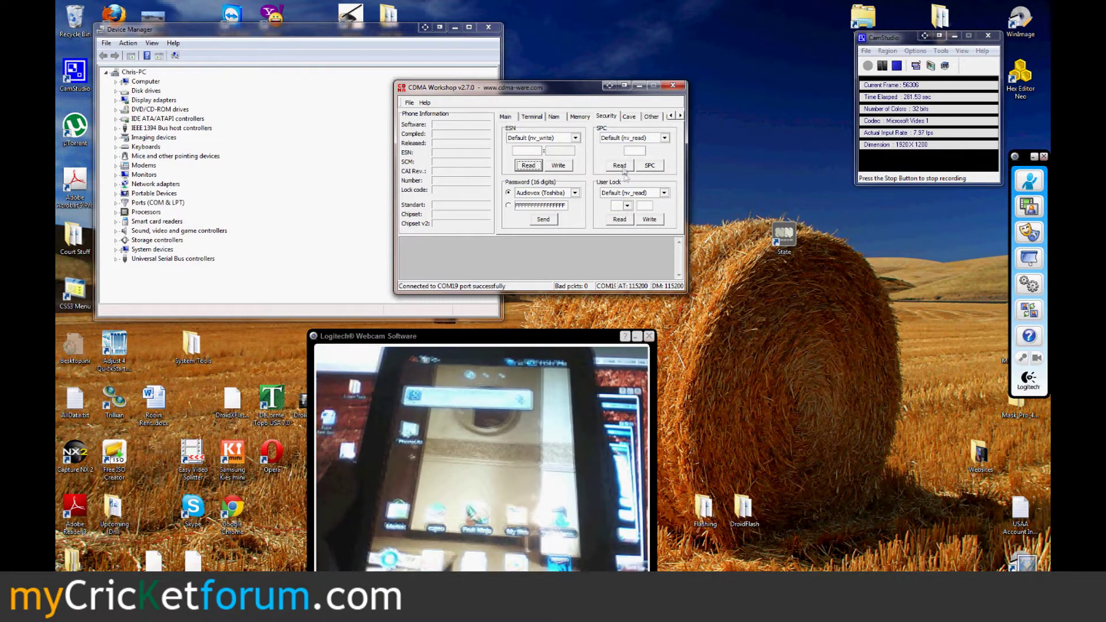
- Select the Samsung (default) password preset and send it to unlock the phone
click(575, 193)
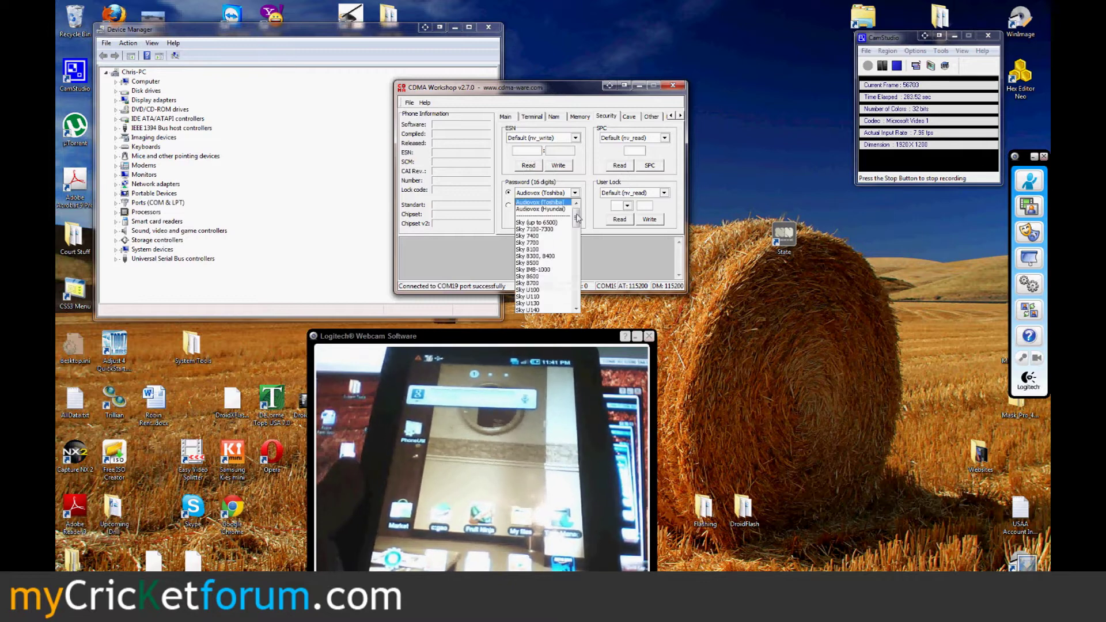
scroll(577, 219, down, 8)
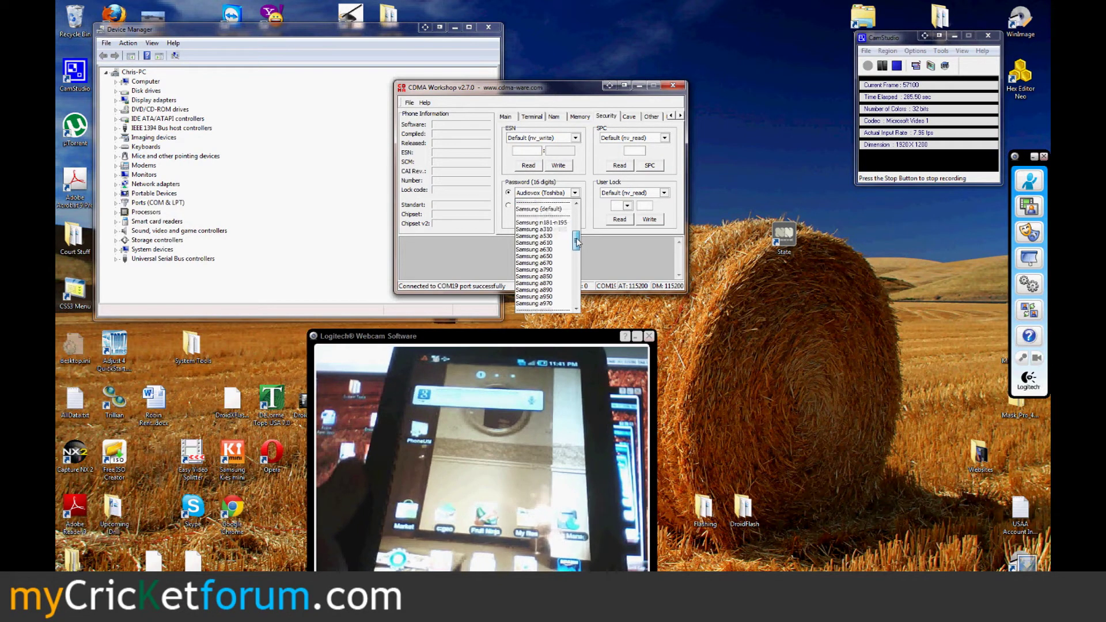
click(542, 209)
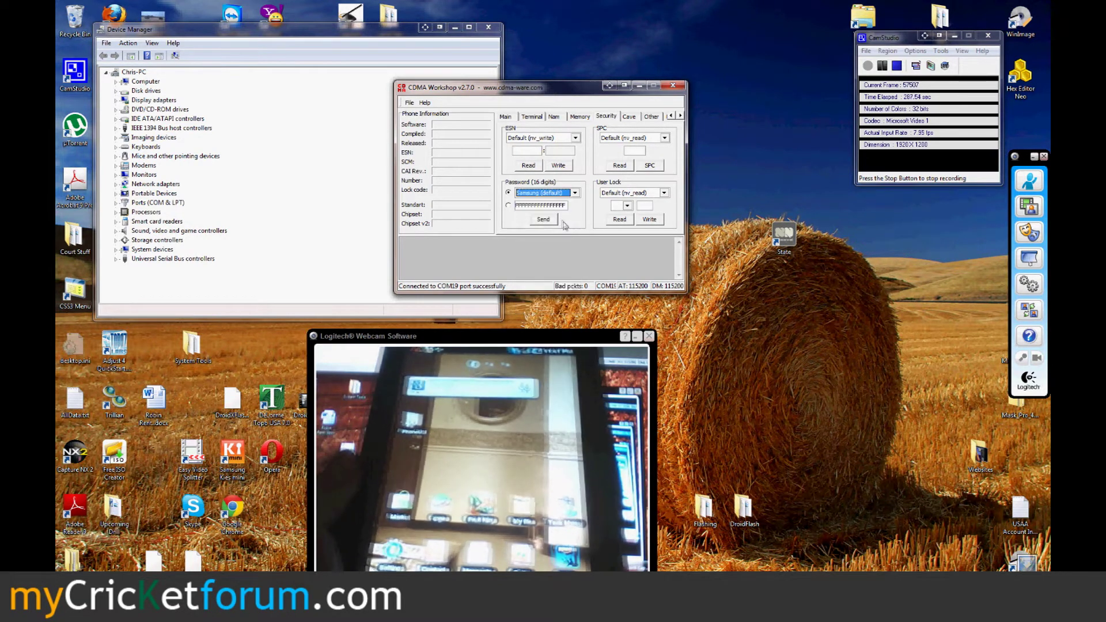
click(554, 224)
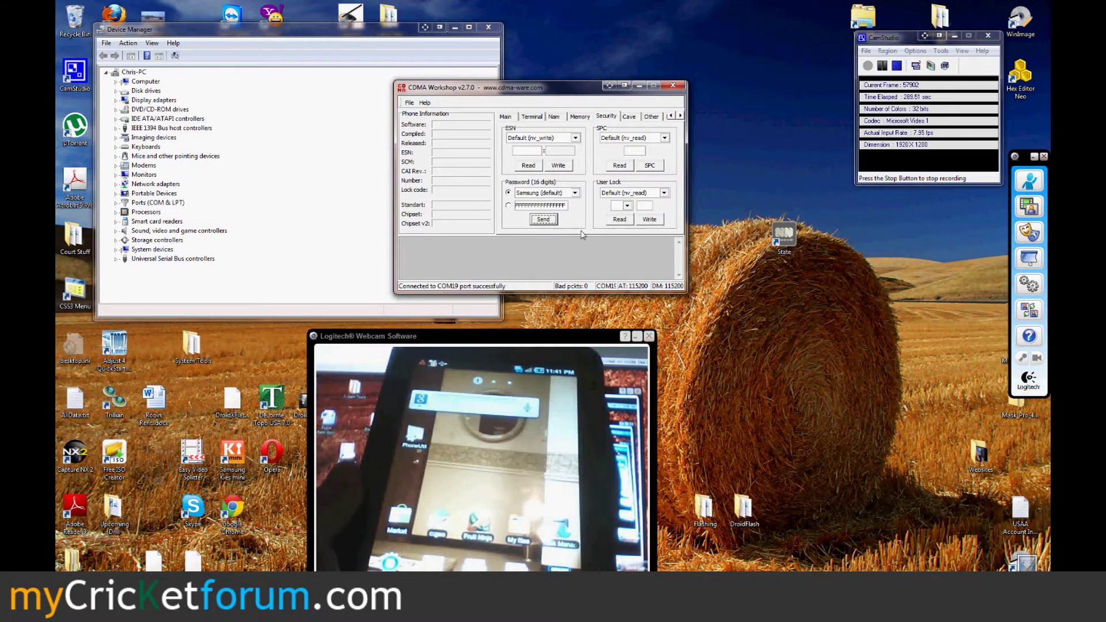
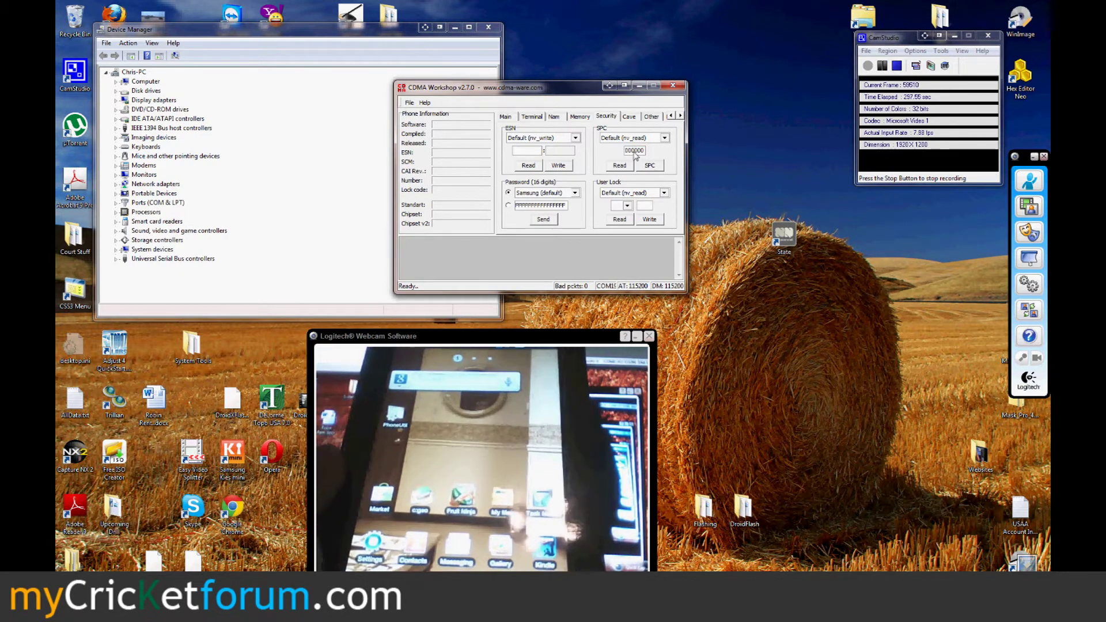
click(650, 166)
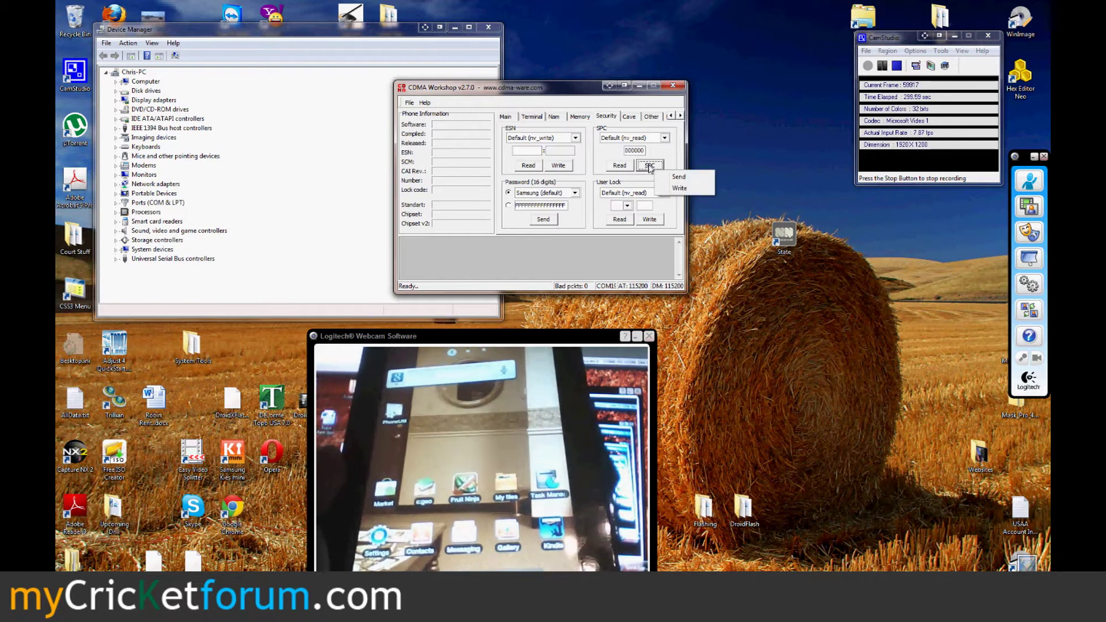
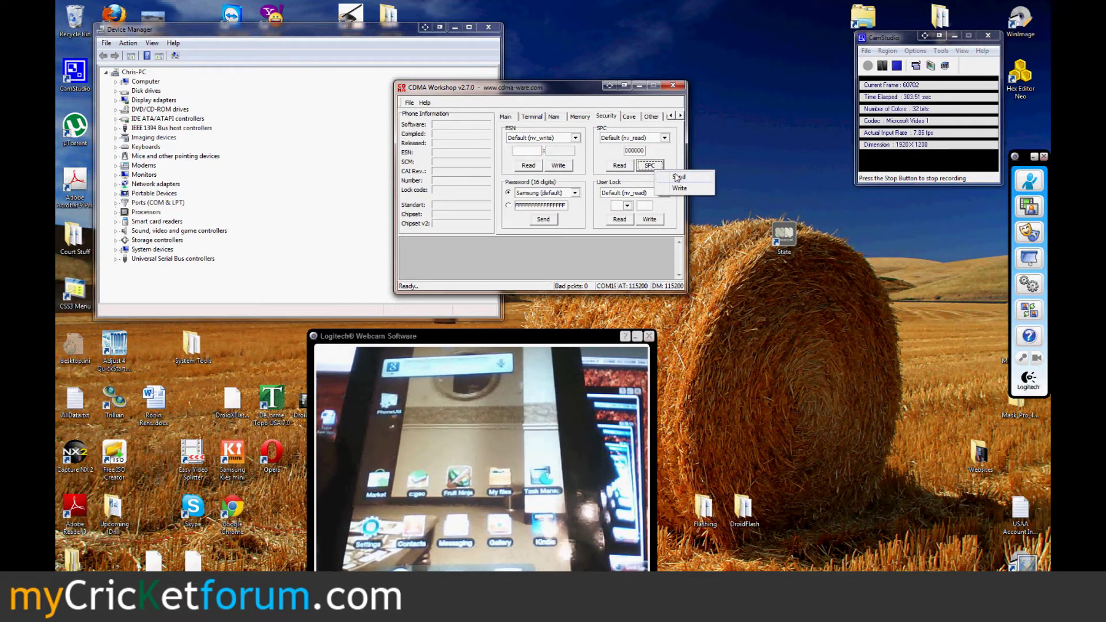
- Send SPC 000000 to unlock the phone, accept the 'Phone unlocked' message, and show the SPC Write option
click(678, 178)
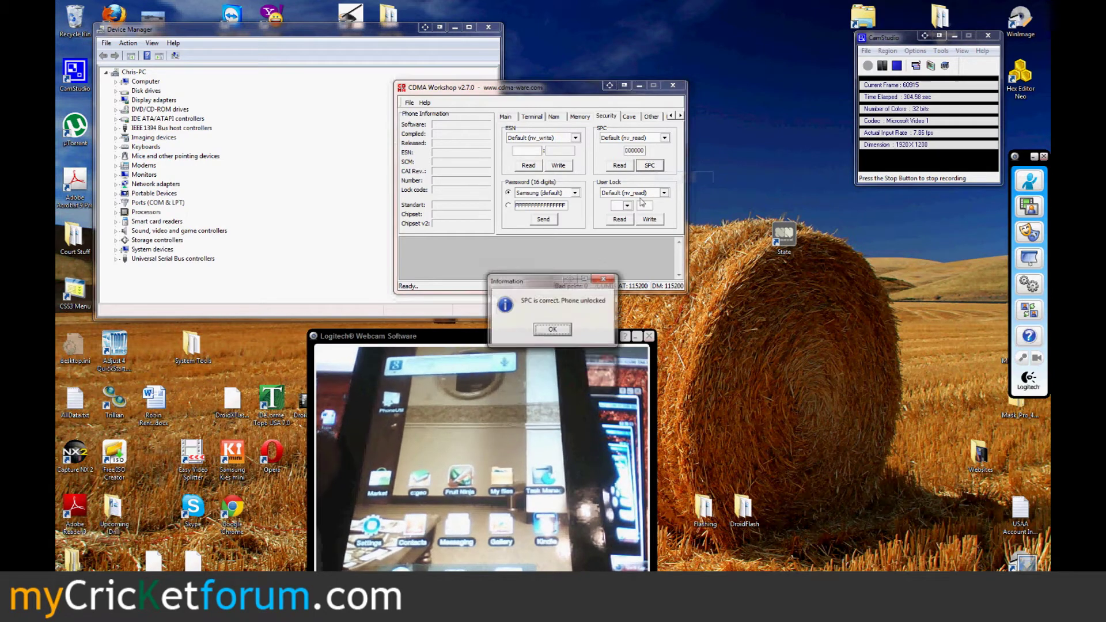
click(553, 330)
click(650, 166)
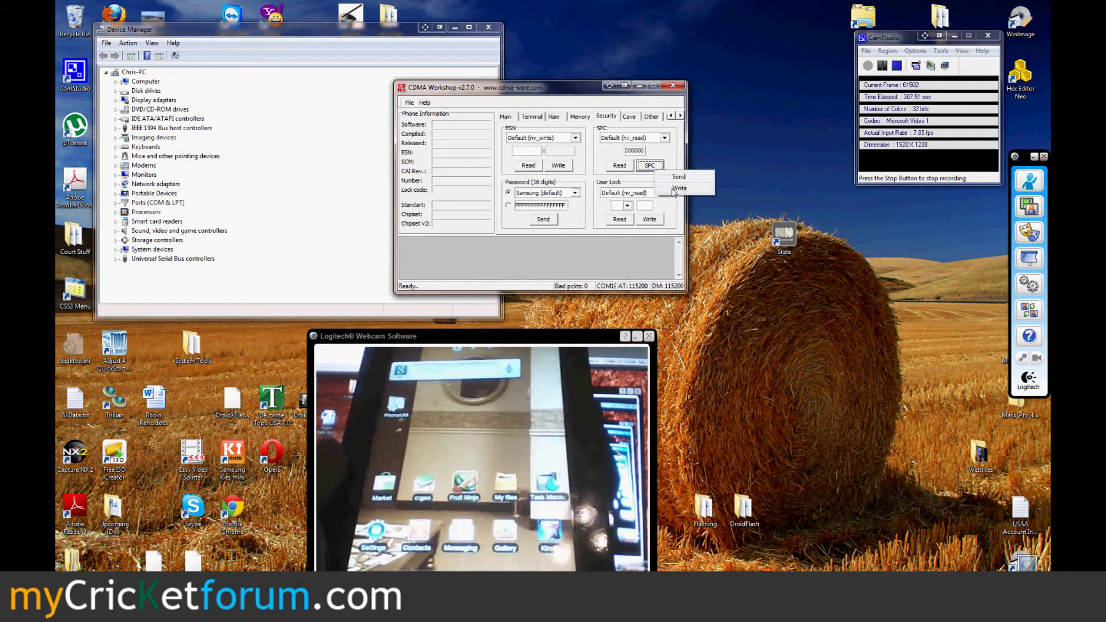
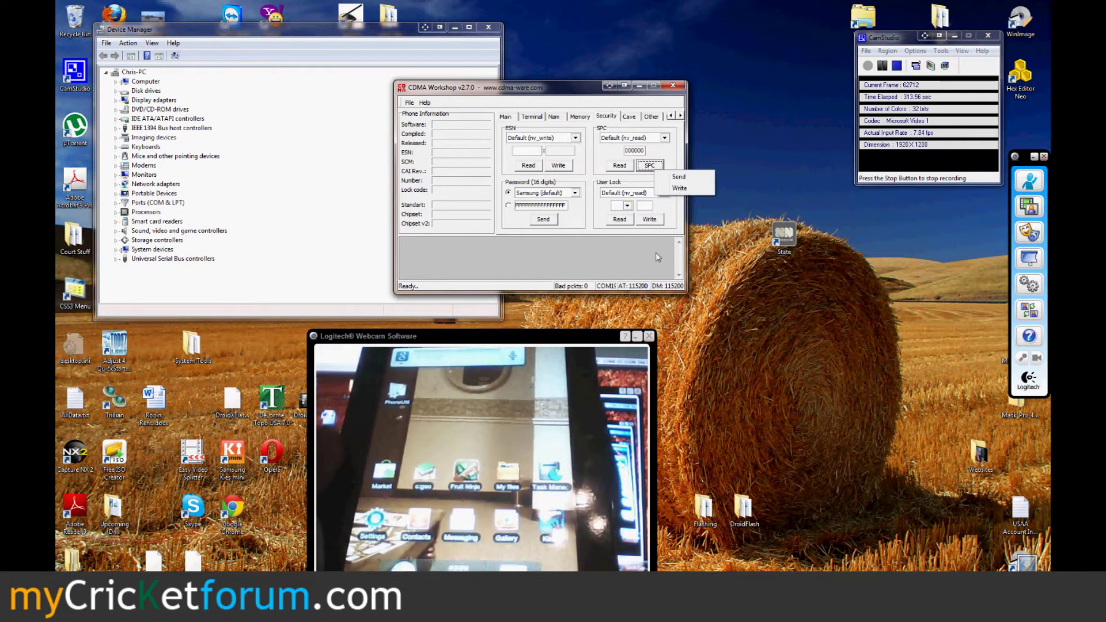
- Dismiss the SPC menu, close CDMA Workshop, and open the Windows Start menu
click(655, 254)
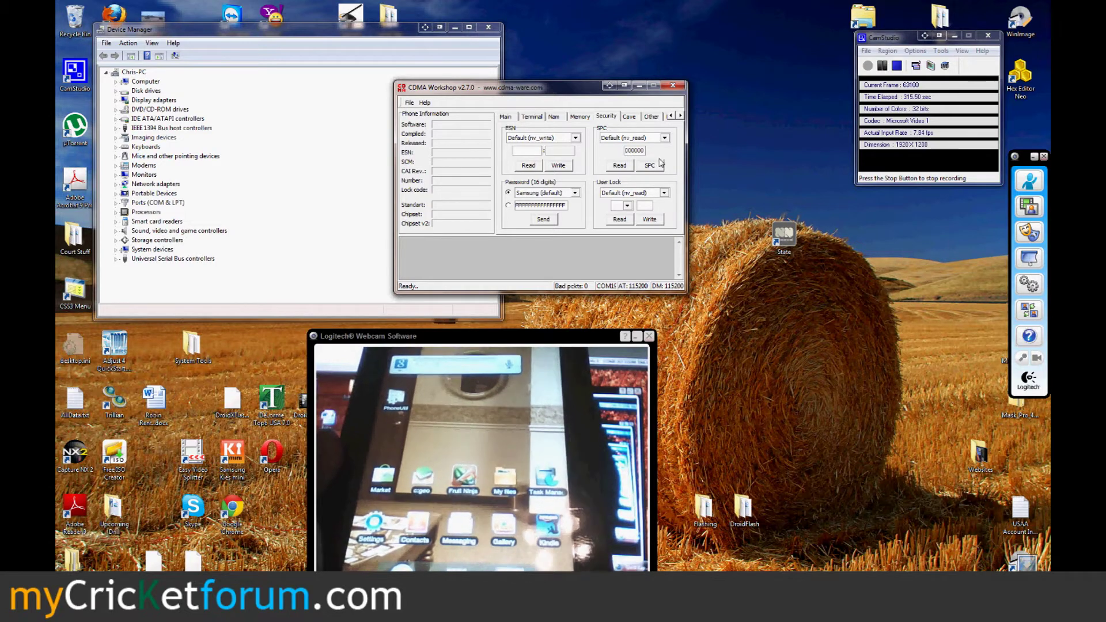
click(673, 86)
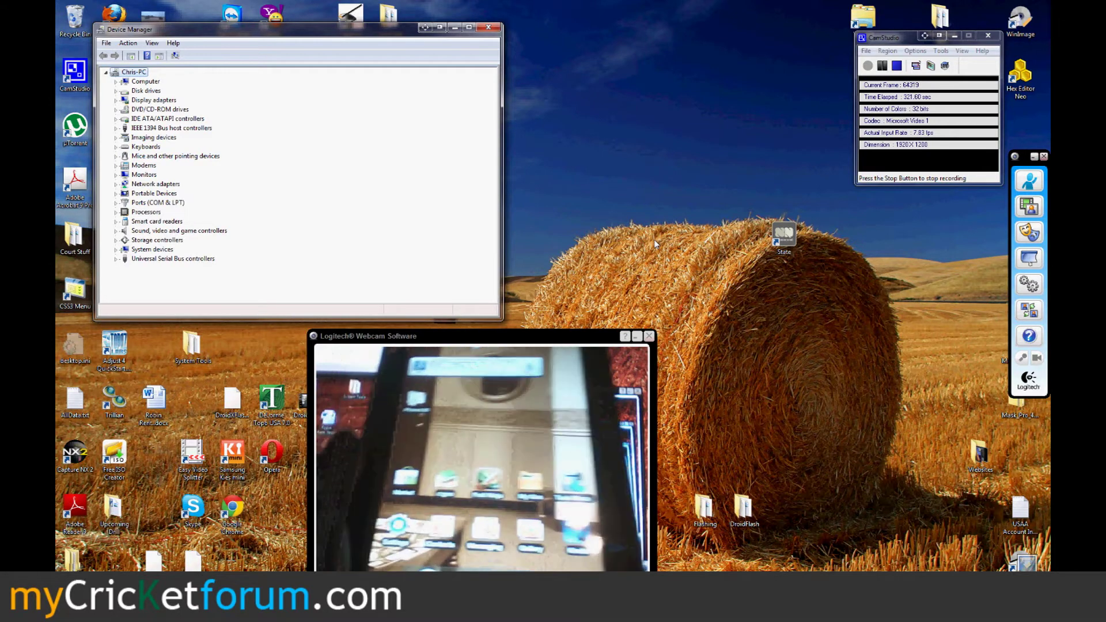
key(super)
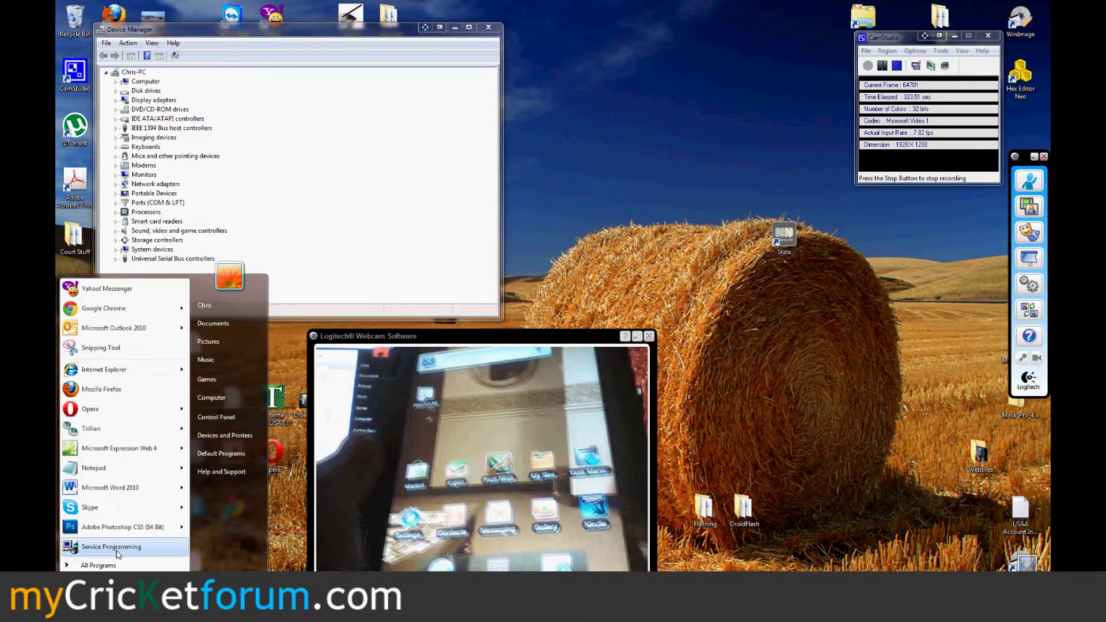
- Launch Service Programming, connect to the active phone, read its settings with the SPC, and view CDMA
click(117, 550)
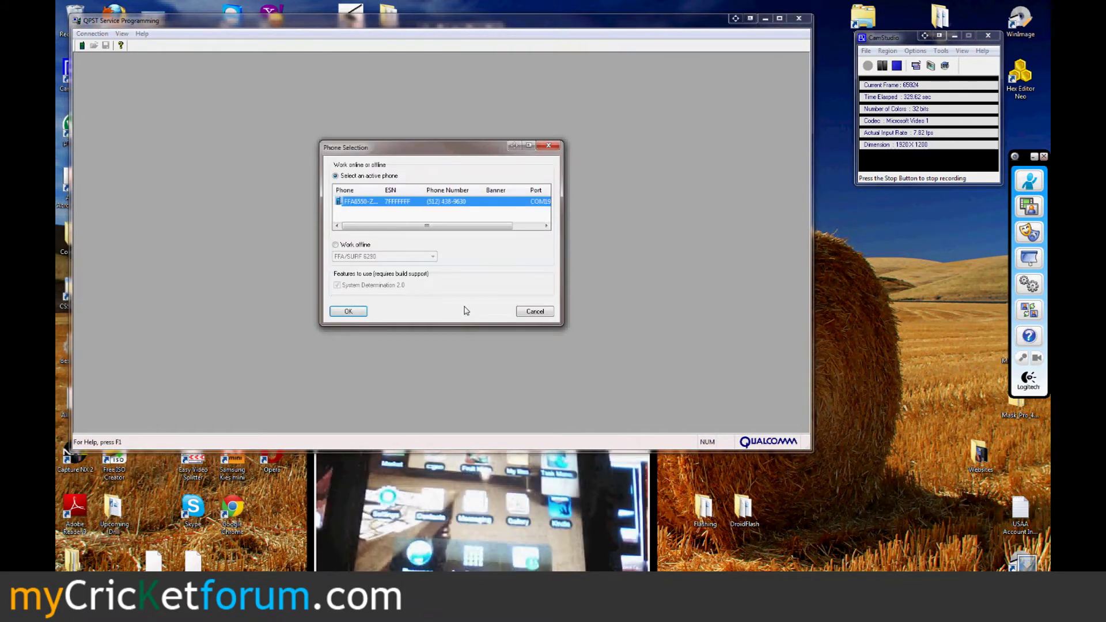
click(348, 311)
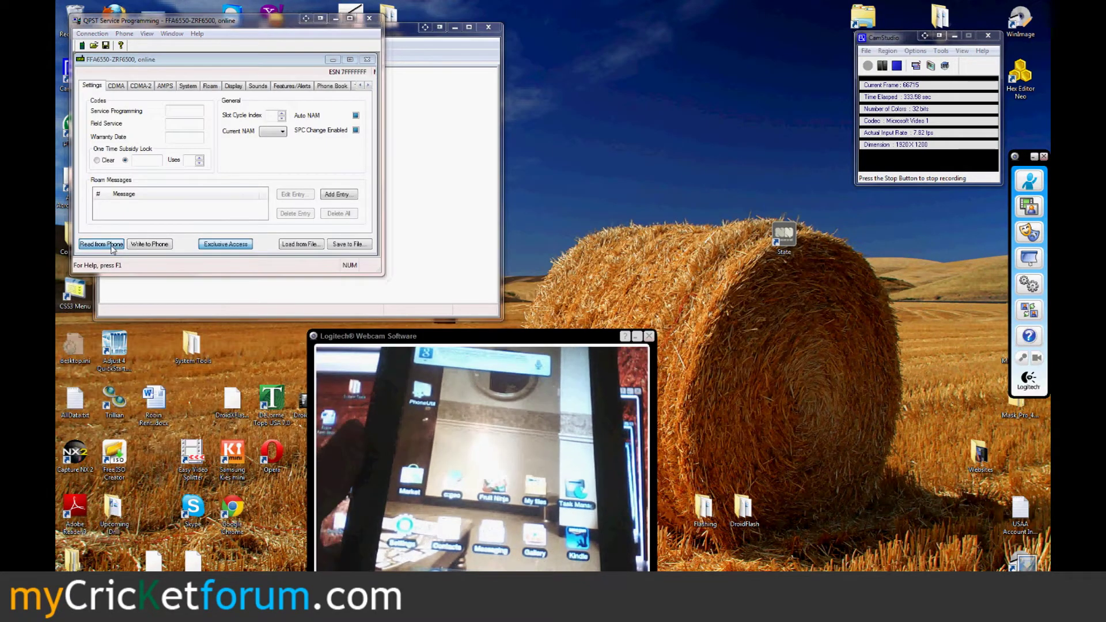
click(113, 248)
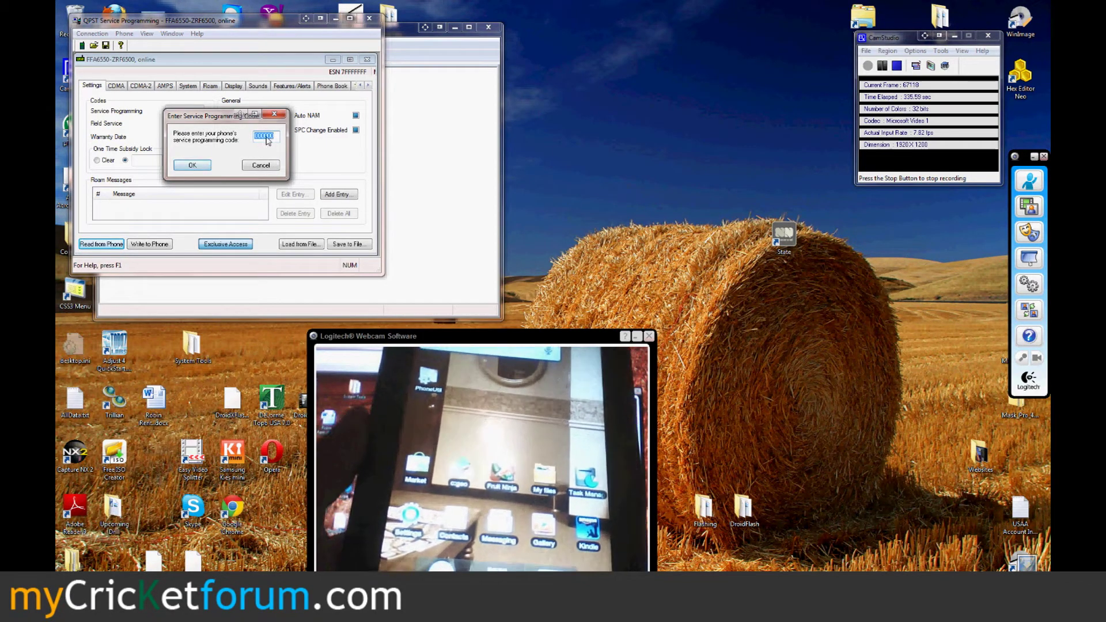
click(195, 166)
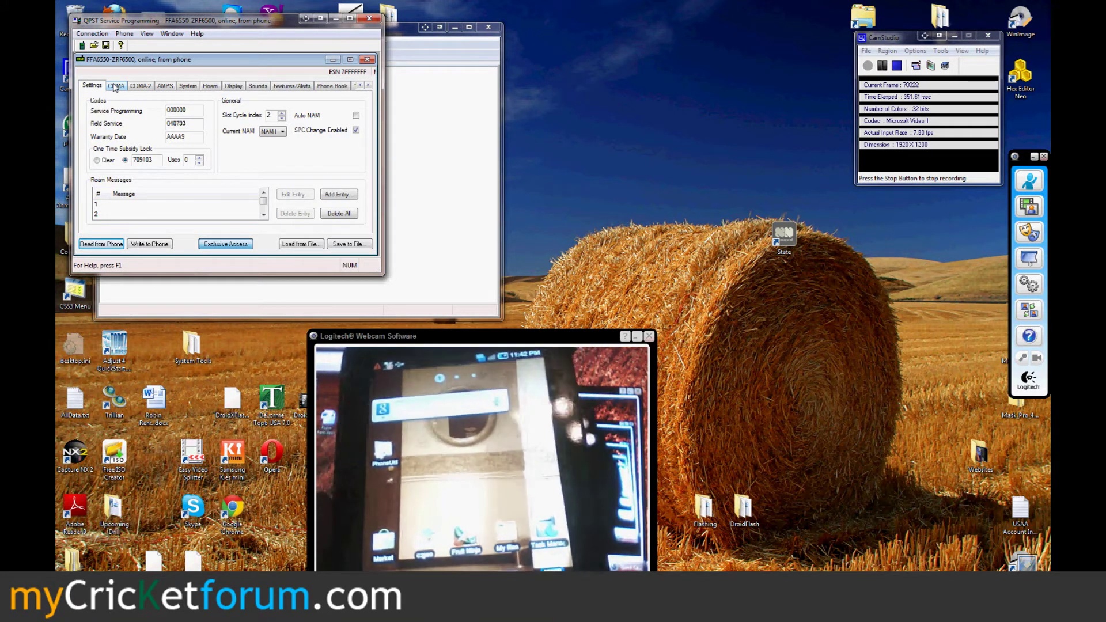
click(115, 86)
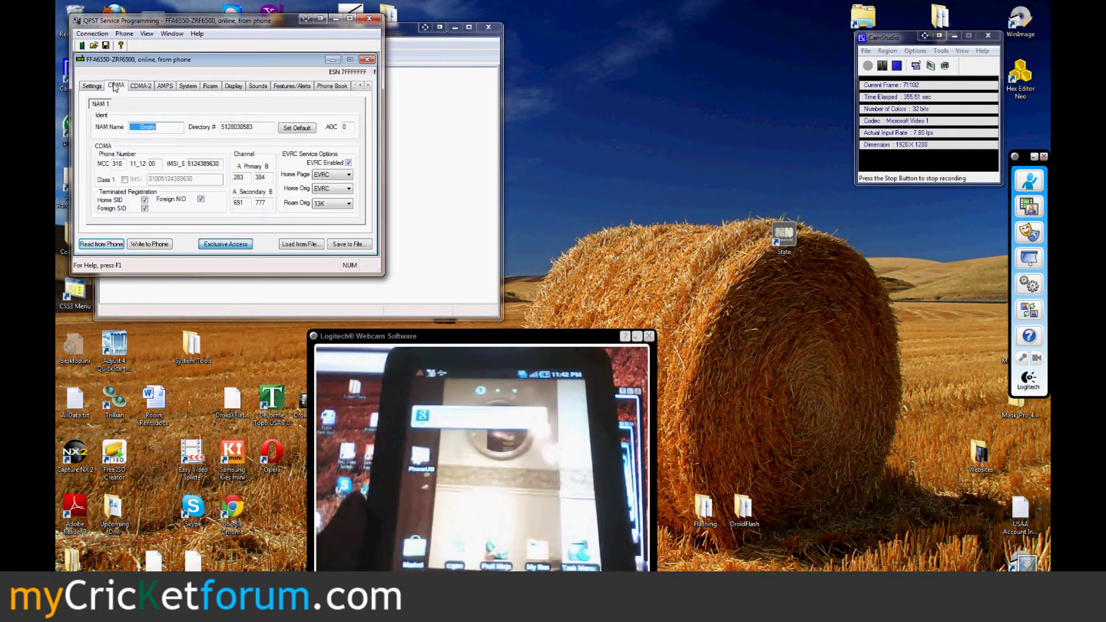
- Review the AMPS and Roam pages, cancel the PRL file browse, and open the M.IP page
click(143, 89)
click(163, 88)
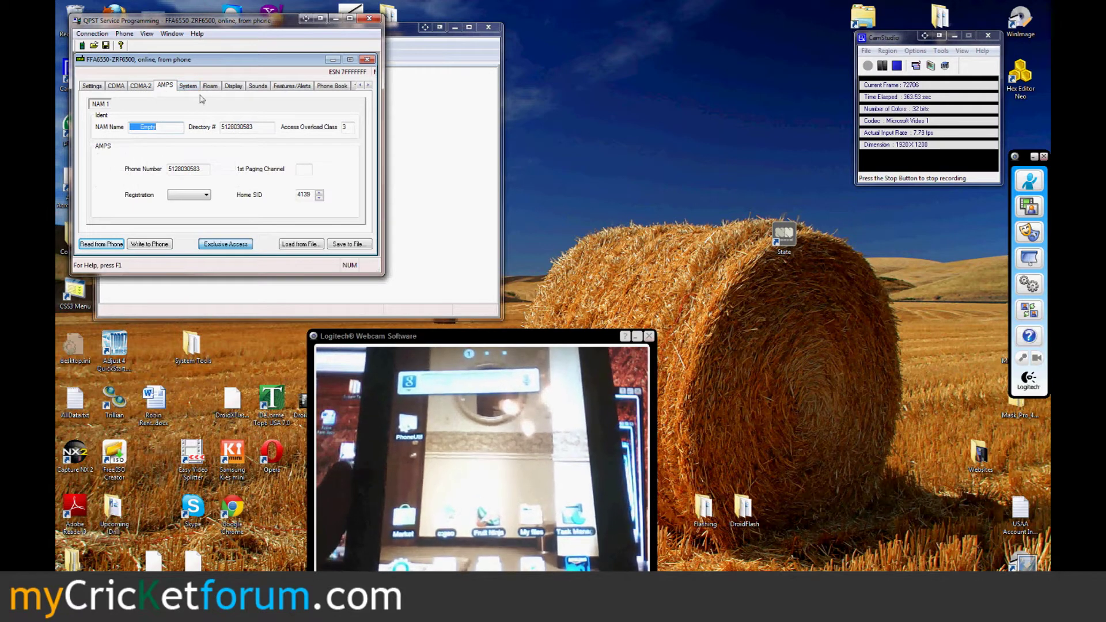
click(208, 86)
click(141, 192)
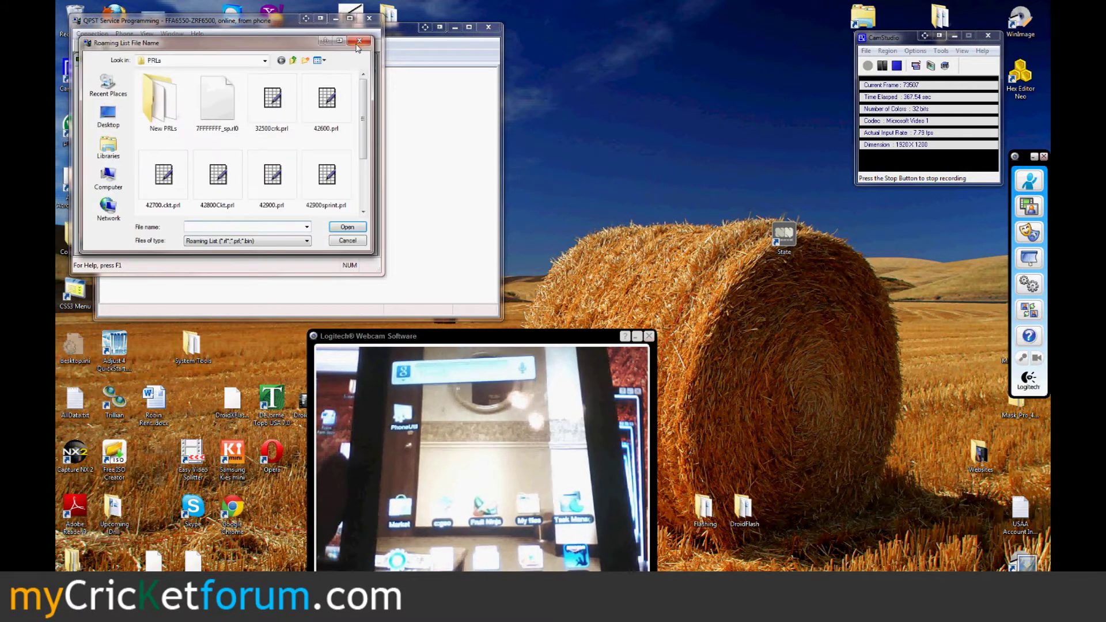
click(361, 35)
click(368, 86)
click(368, 87)
click(367, 86)
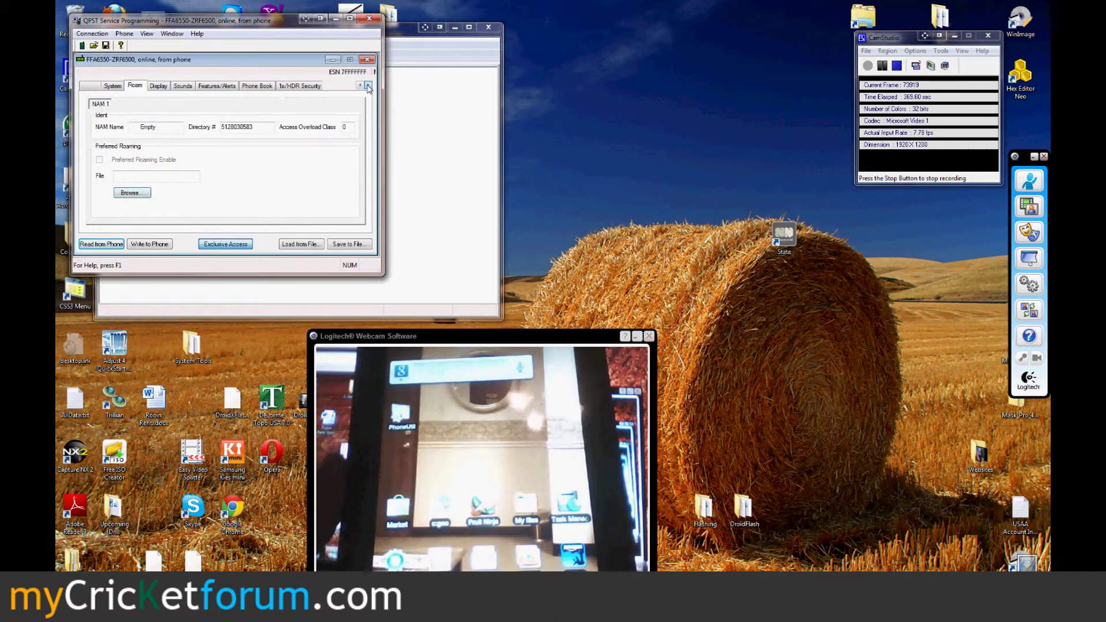
click(368, 86)
click(368, 86)
click(331, 86)
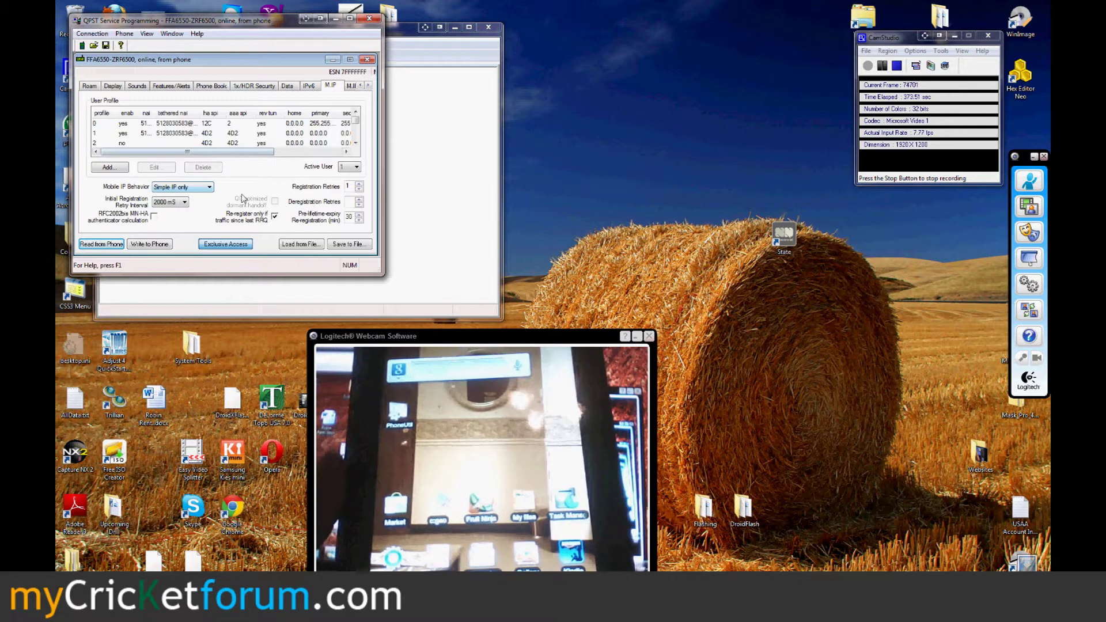
- Keep Mobile IP behavior as Simple IP only and inspect profile 0's shared secrets without saving
click(177, 189)
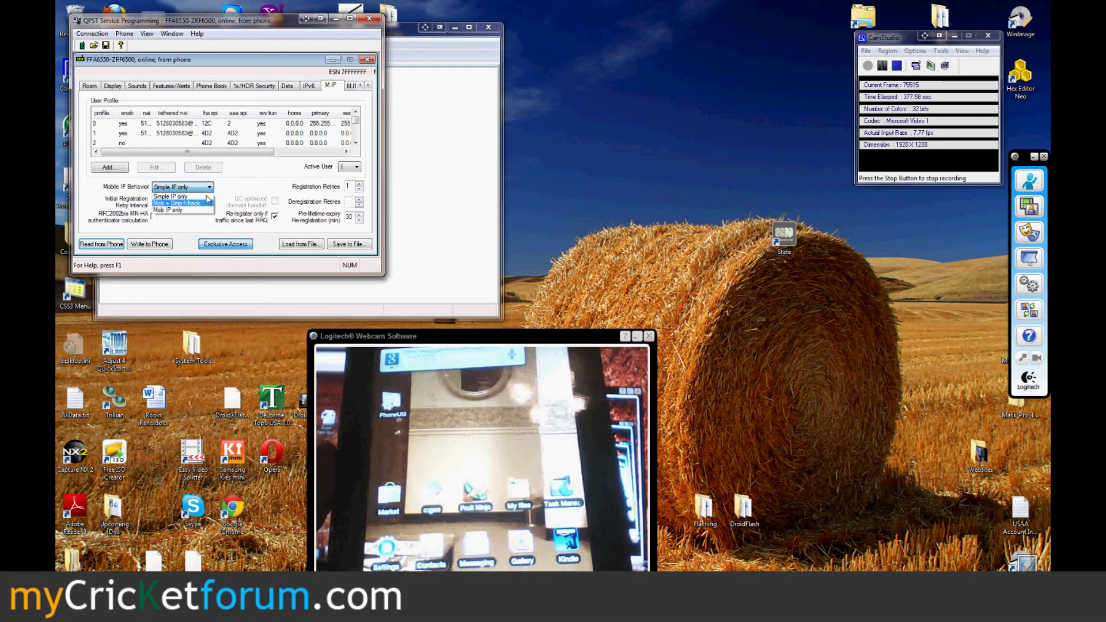
click(241, 179)
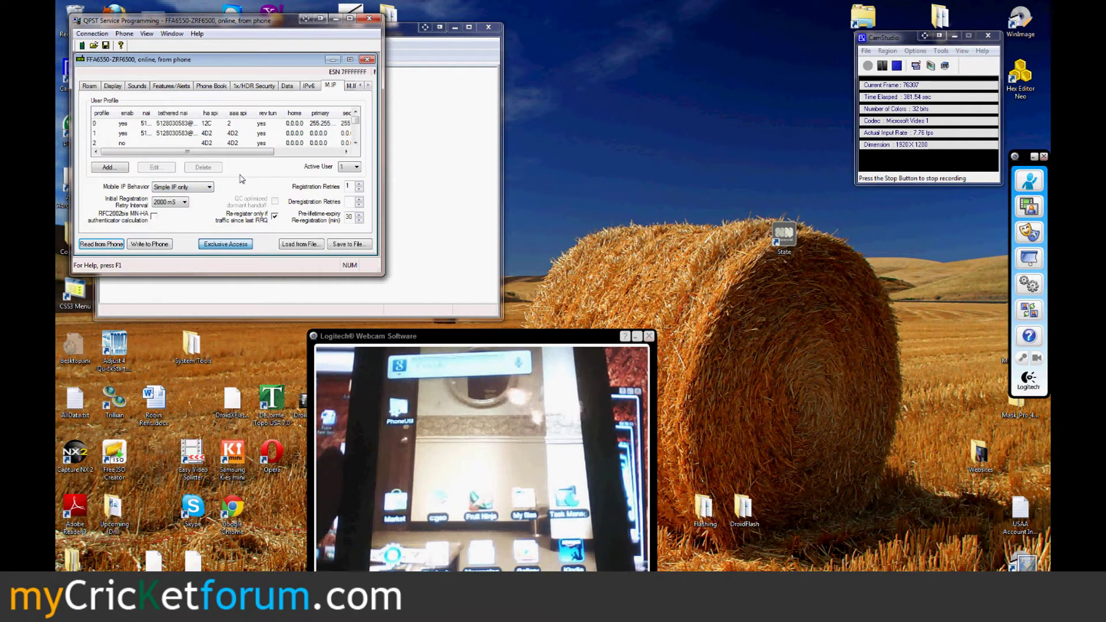
double_click(182, 125)
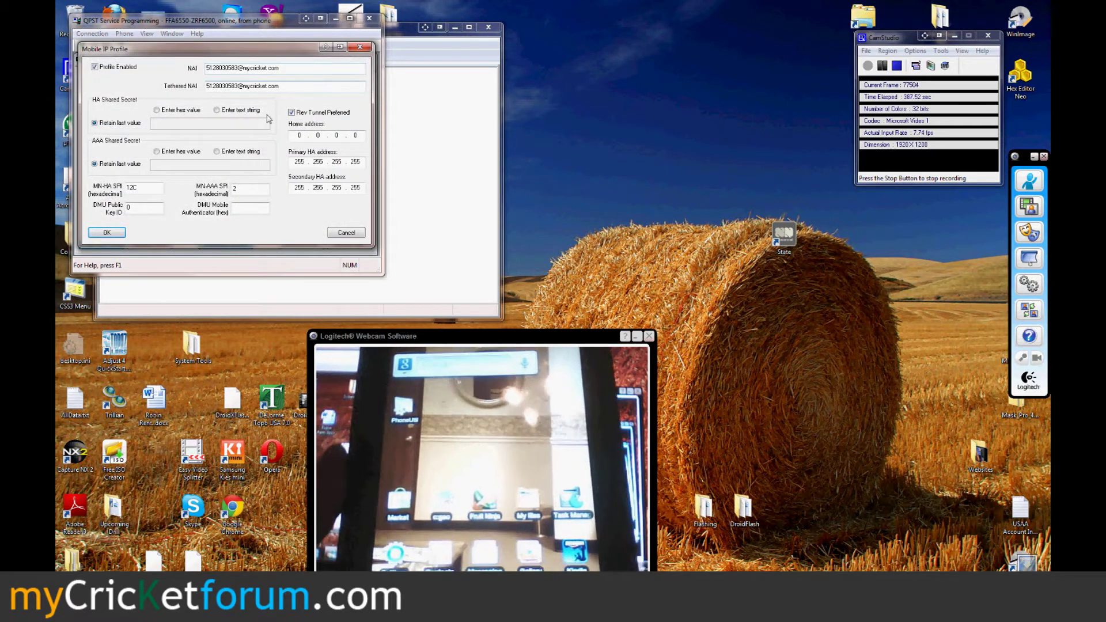
click(234, 110)
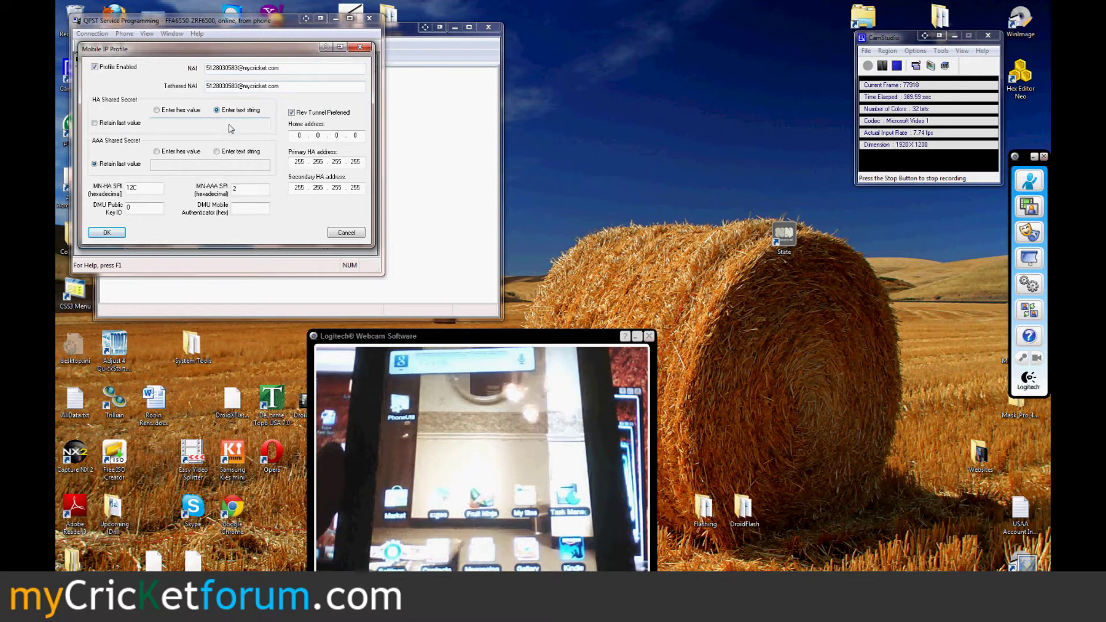
click(229, 124)
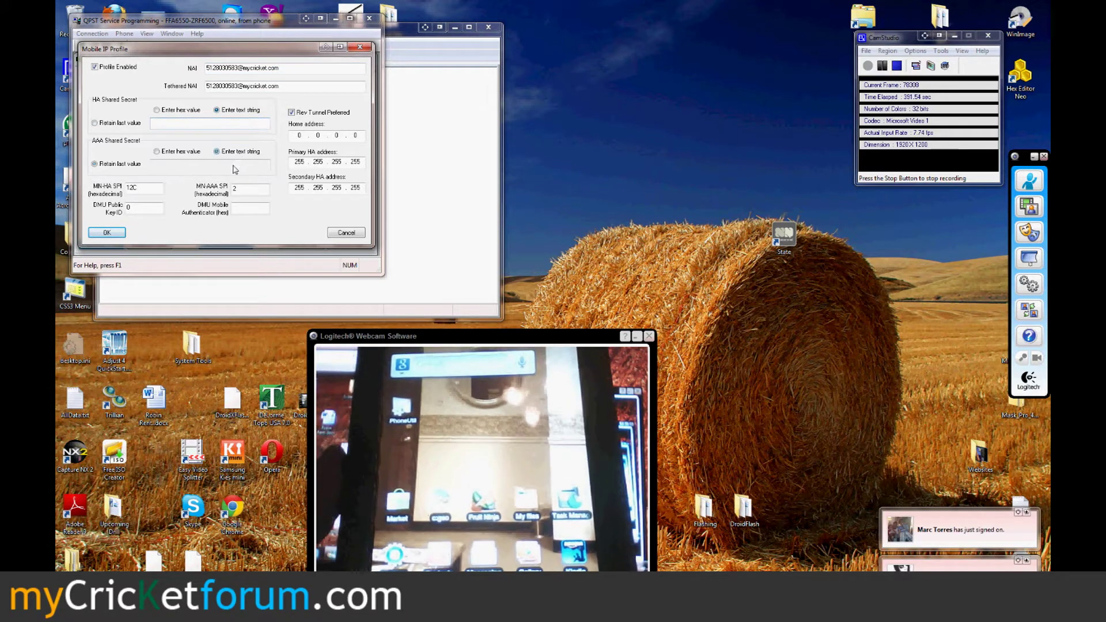
click(235, 167)
click(346, 232)
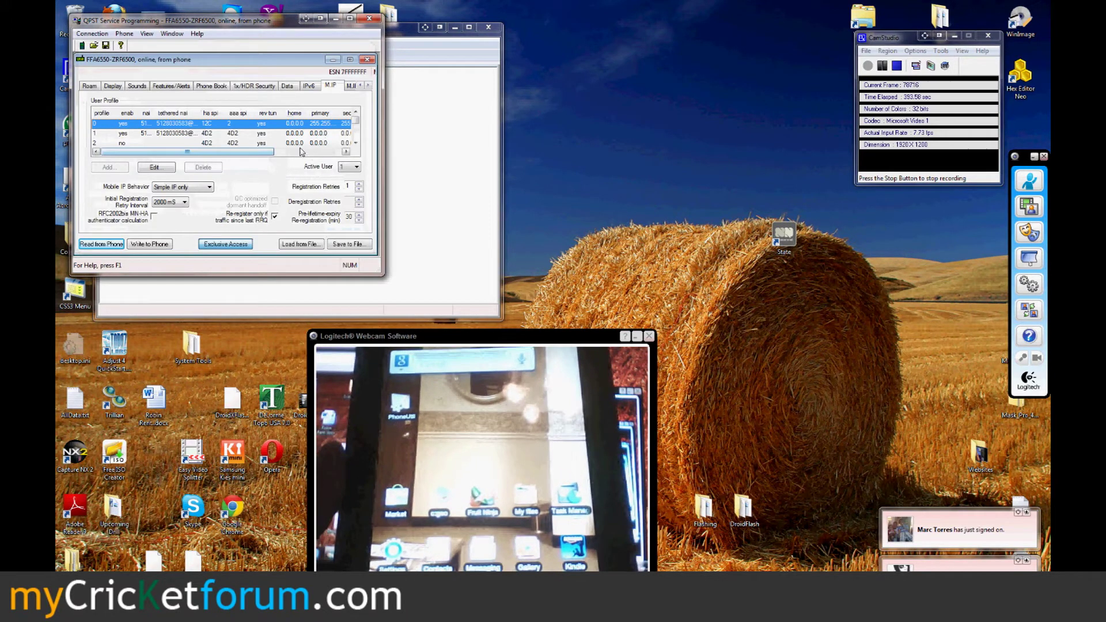
- Inspect Mobile IP profile 1 without changes, then go to the PPP Config page
click(260, 136)
double_click(261, 137)
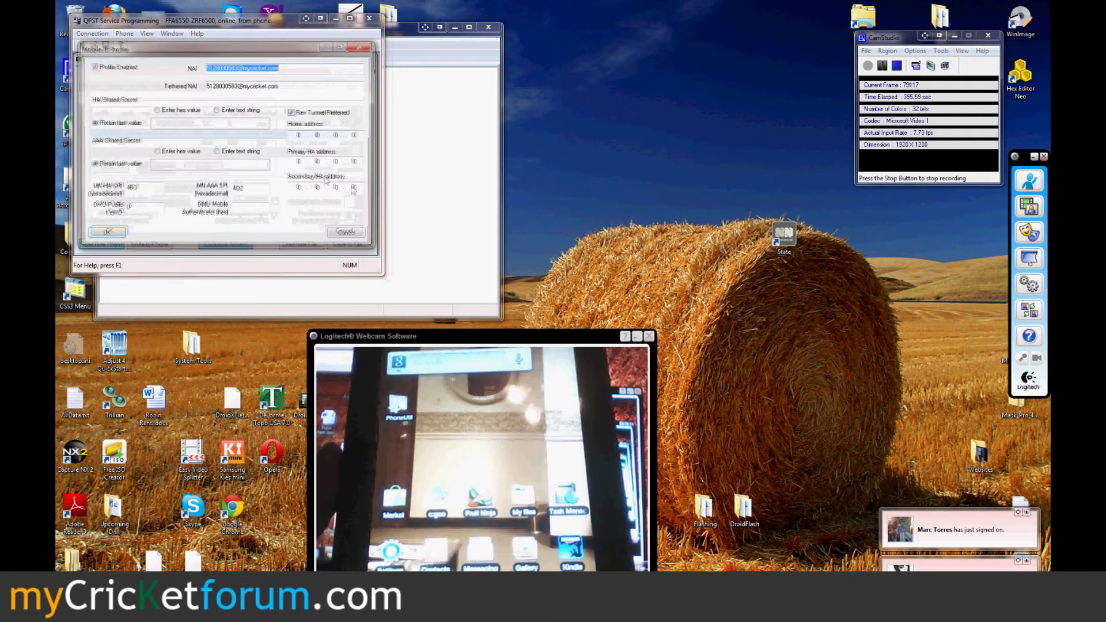
click(346, 232)
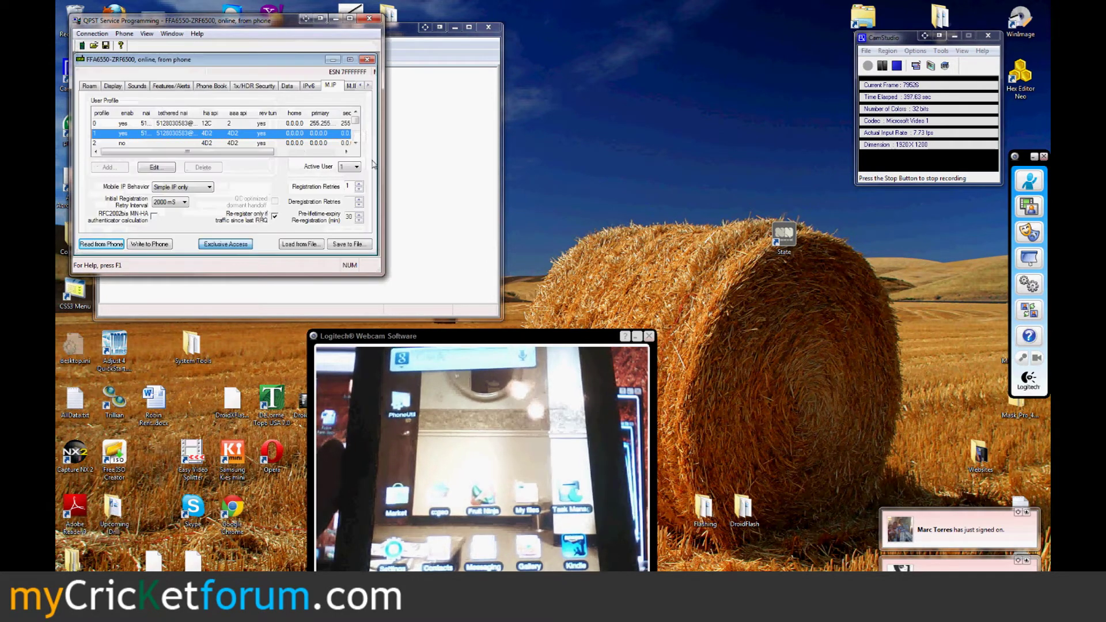
click(369, 85)
click(369, 85)
click(271, 85)
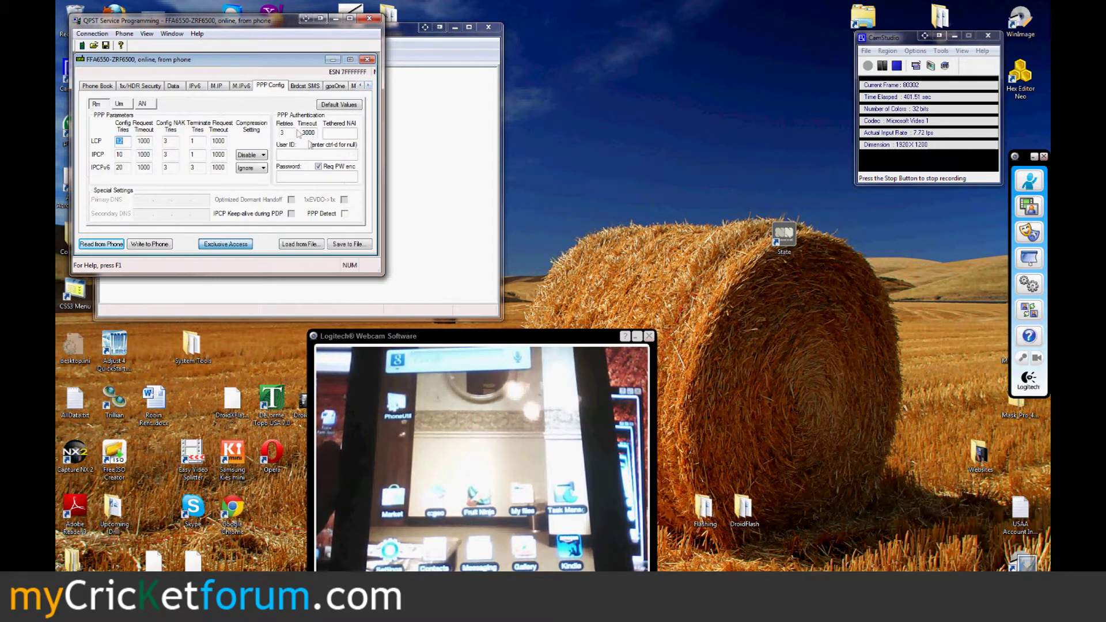
- Check the Um link User ID, Tethered NAI and empty Password values
click(122, 105)
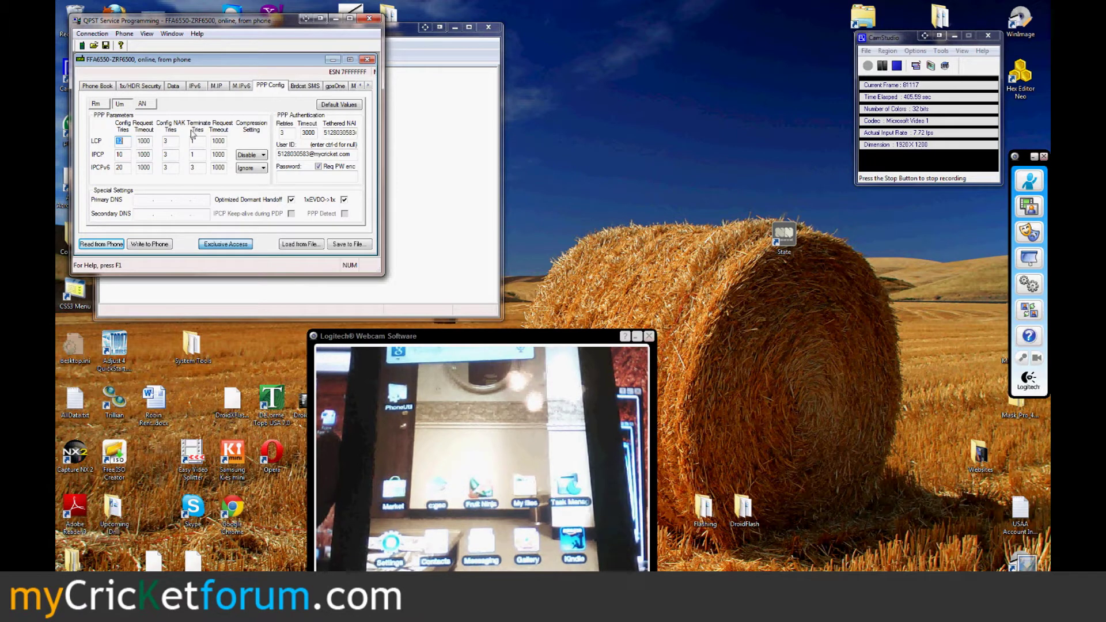
drag(284, 154, 351, 155)
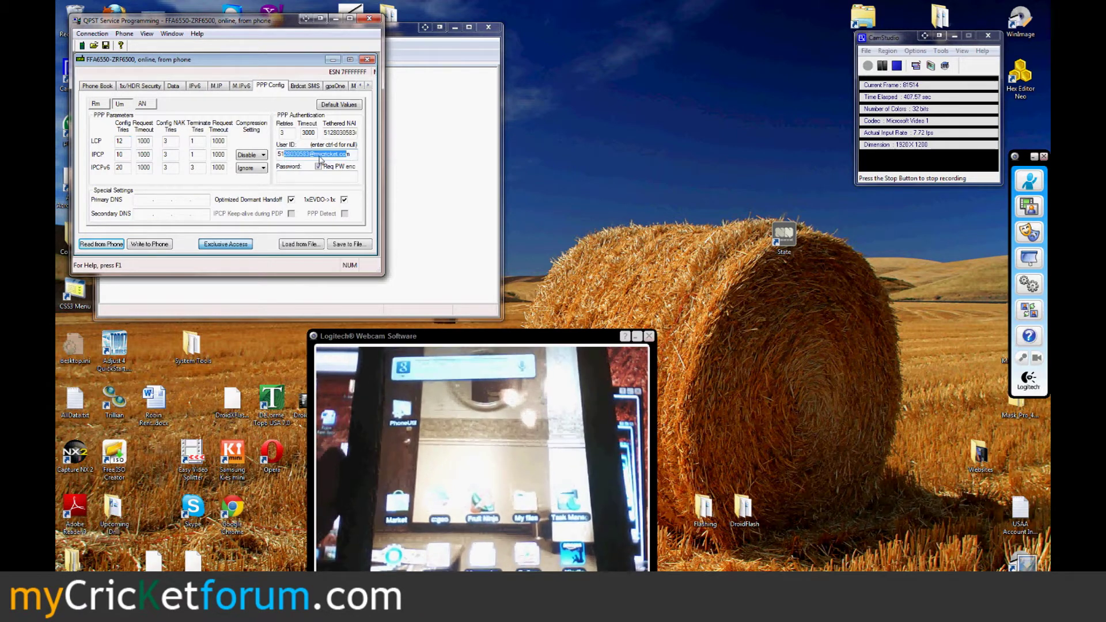
click(321, 160)
drag(335, 134, 381, 139)
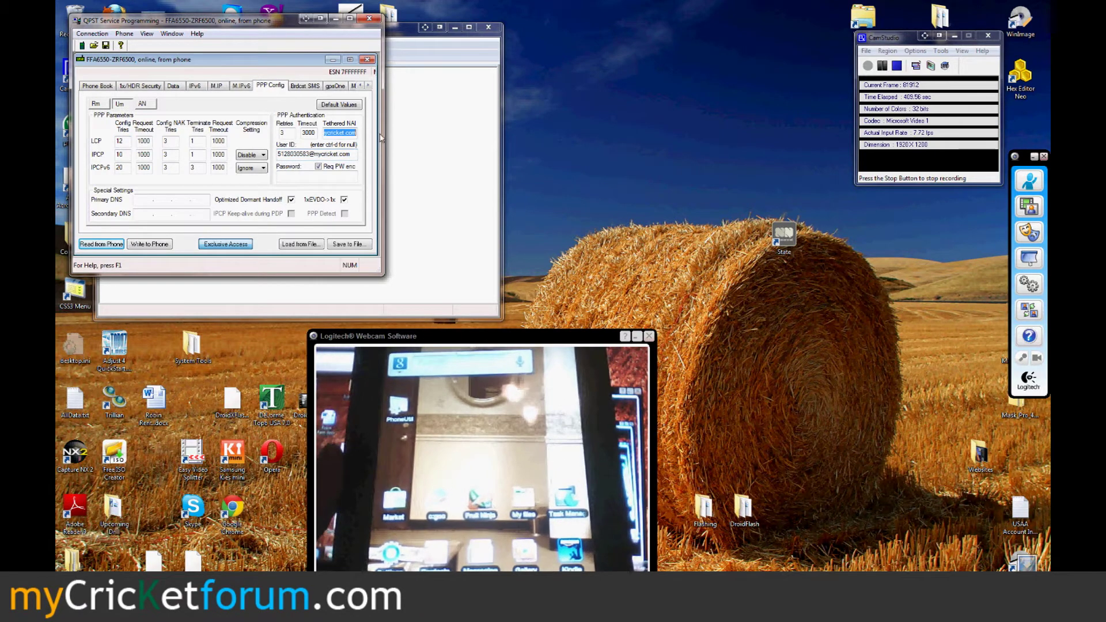
click(341, 175)
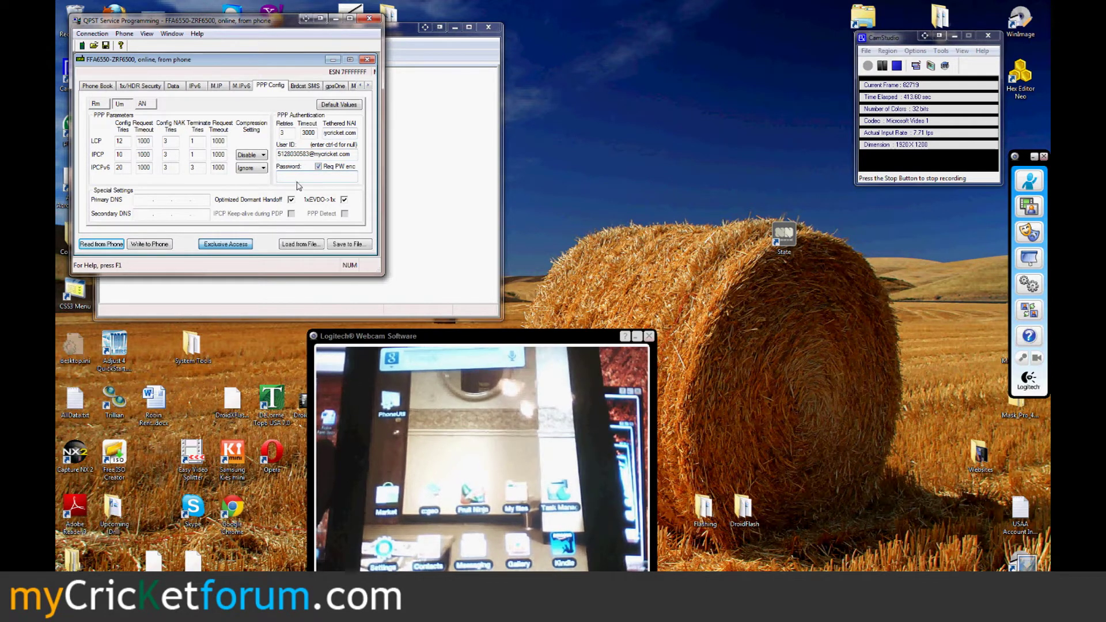
- Correct the AN User ID to the tablet's Cricket number, save to the phone, and close QPST
click(142, 103)
click(289, 154)
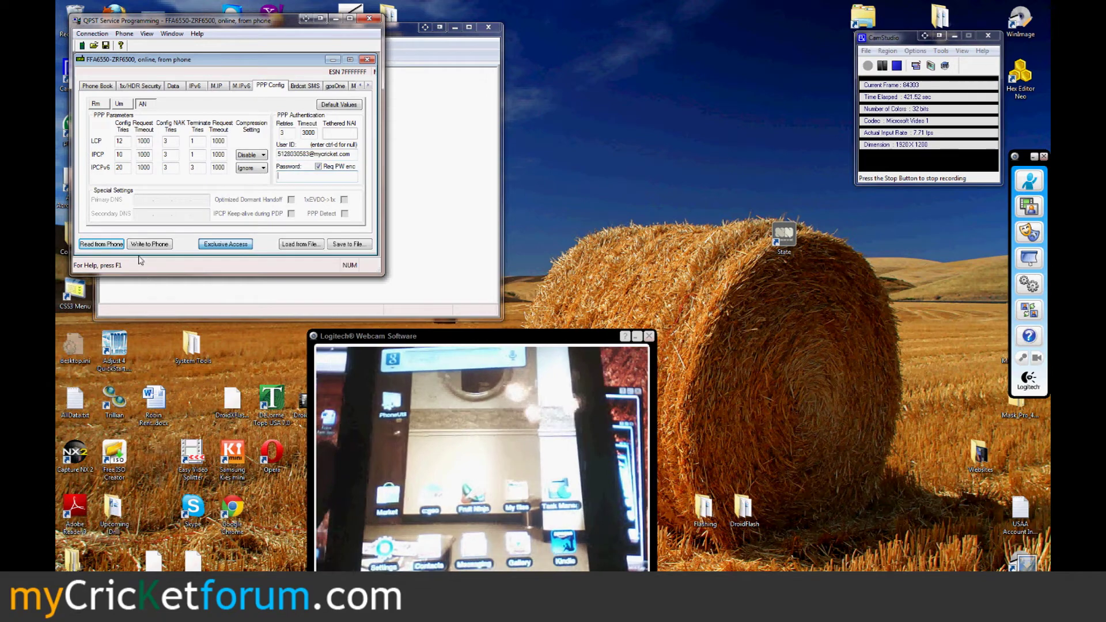
click(367, 59)
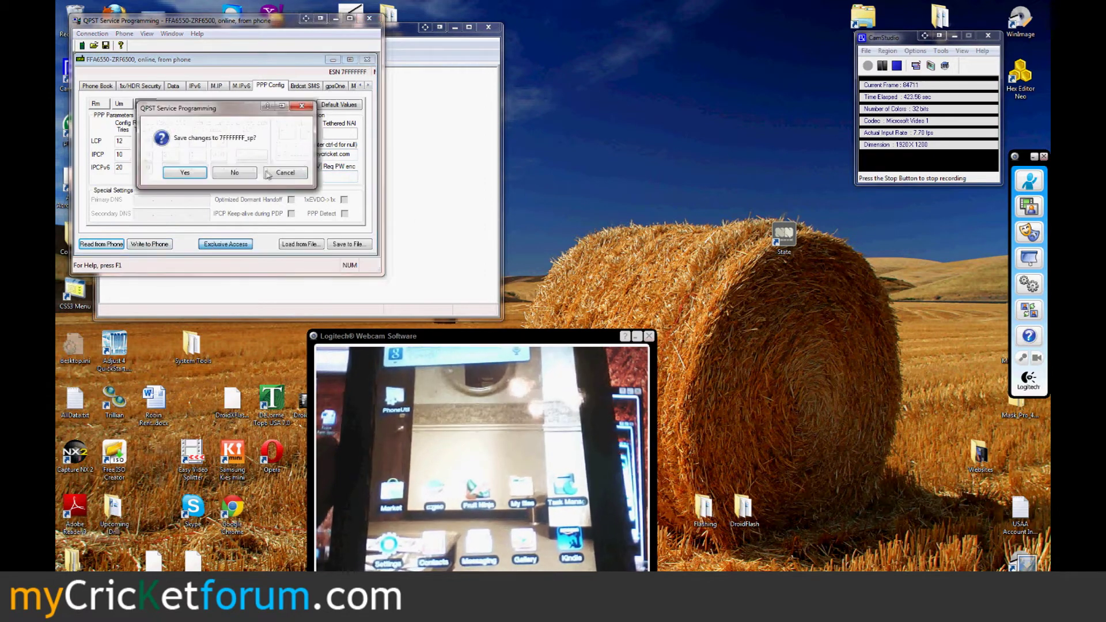
click(235, 173)
click(369, 19)
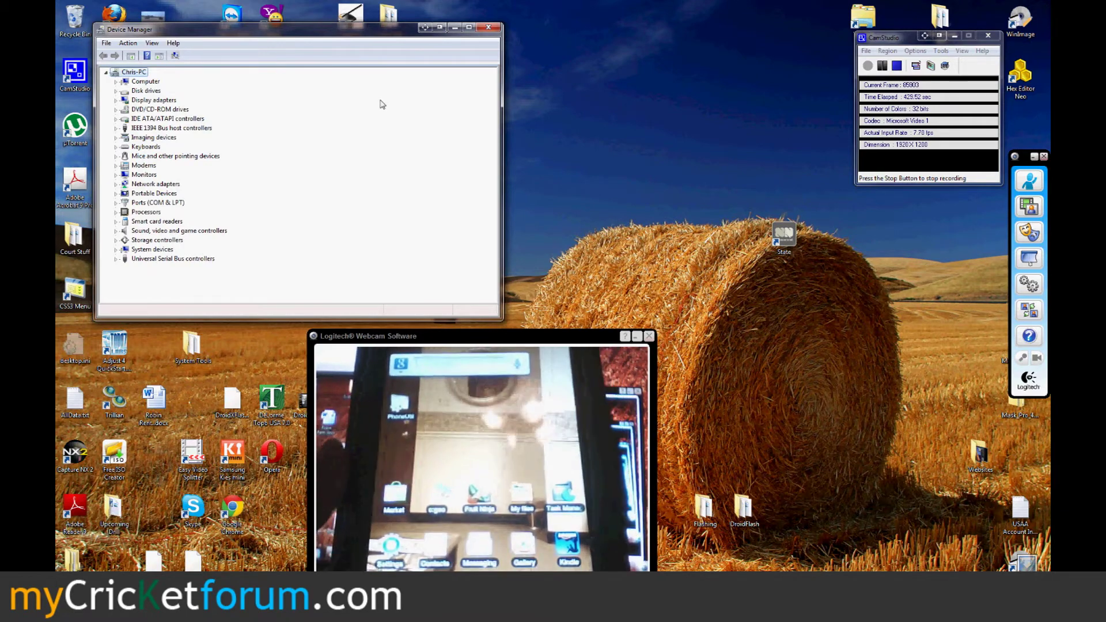
- Close Device Manager, move the CamStudio window lower, and open the desktop Flashing folder
click(488, 27)
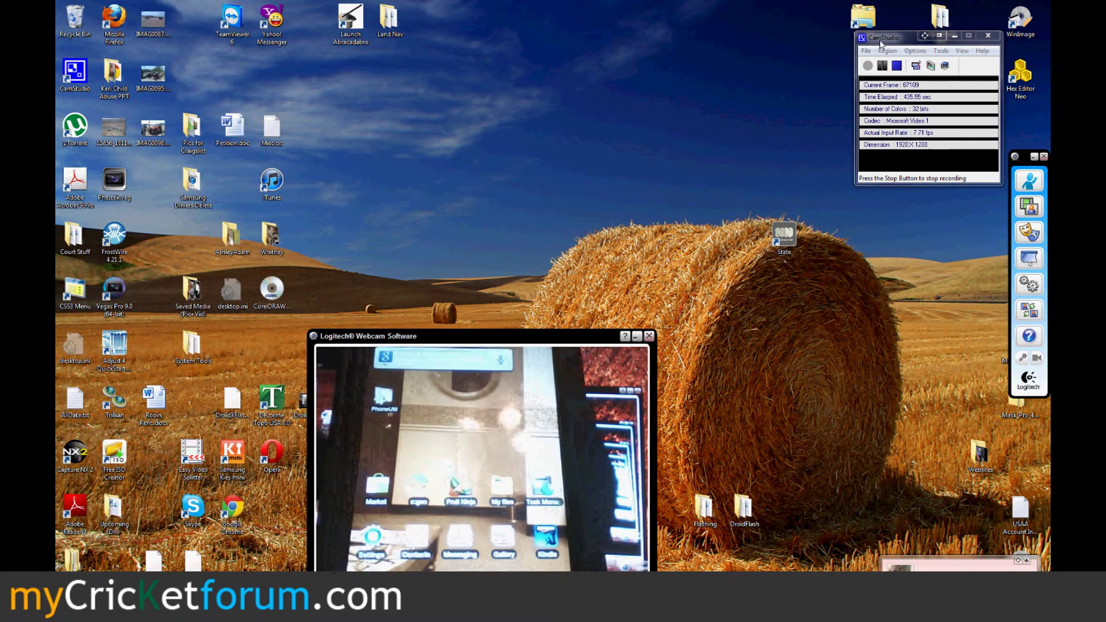
drag(882, 38, 871, 109)
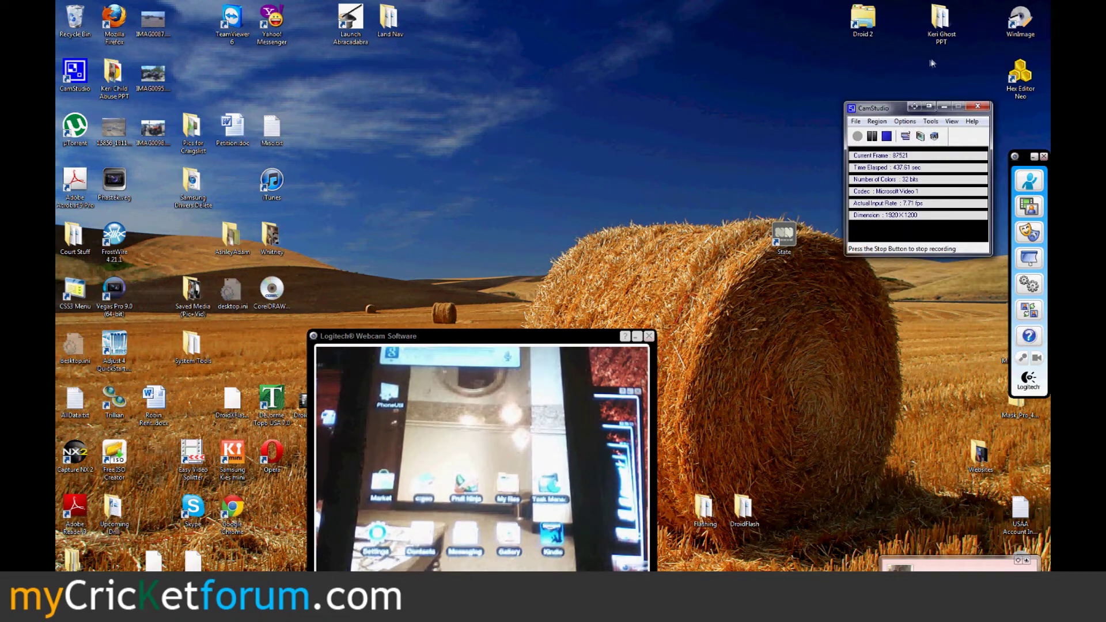
double_click(704, 510)
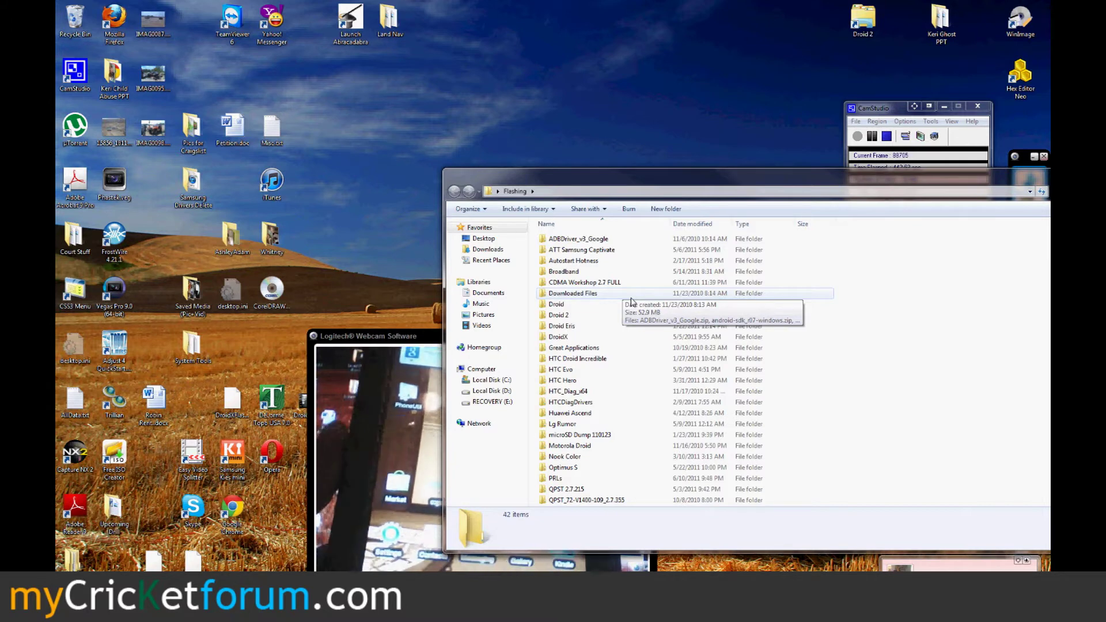
- Launch cdma workshop.exe from CDMA Workshop 2.7 FULL and connect to the tablet on COM19
double_click(587, 282)
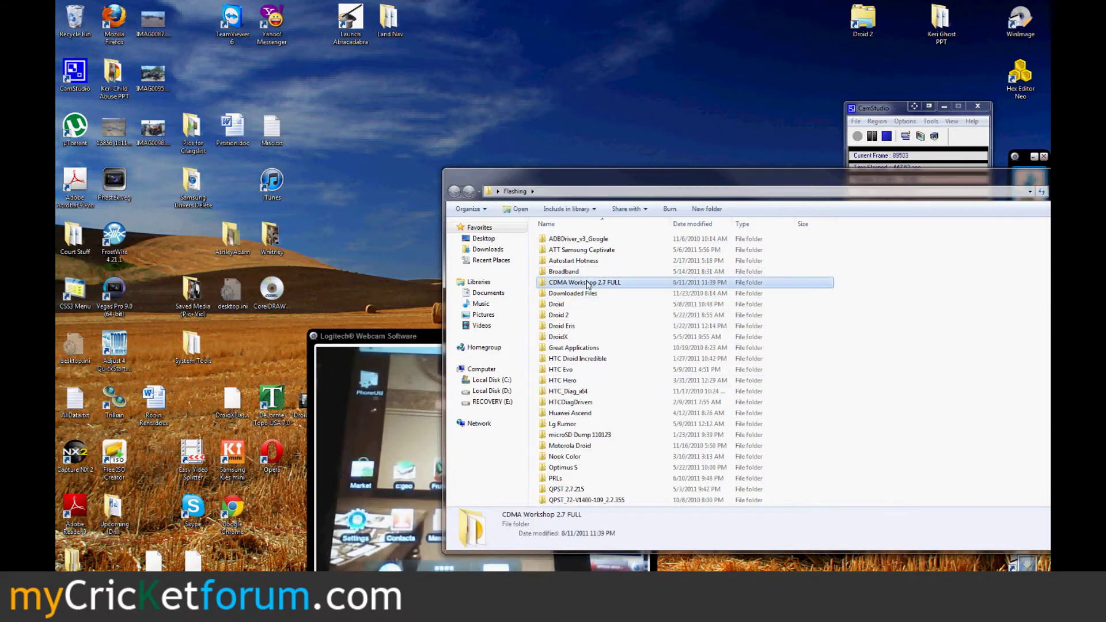
double_click(577, 238)
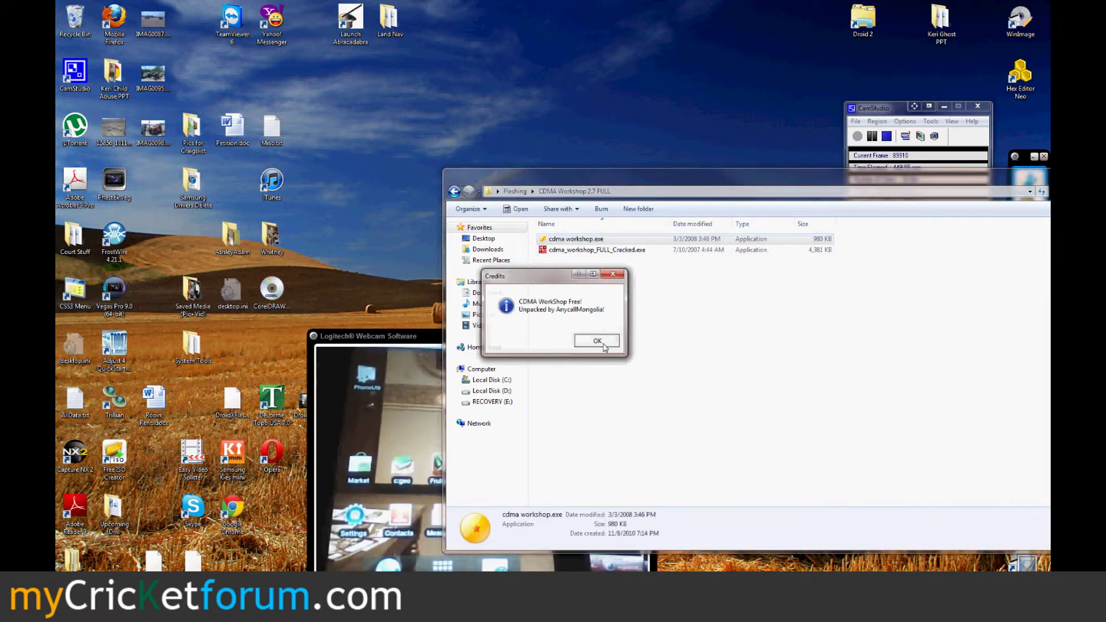
click(599, 341)
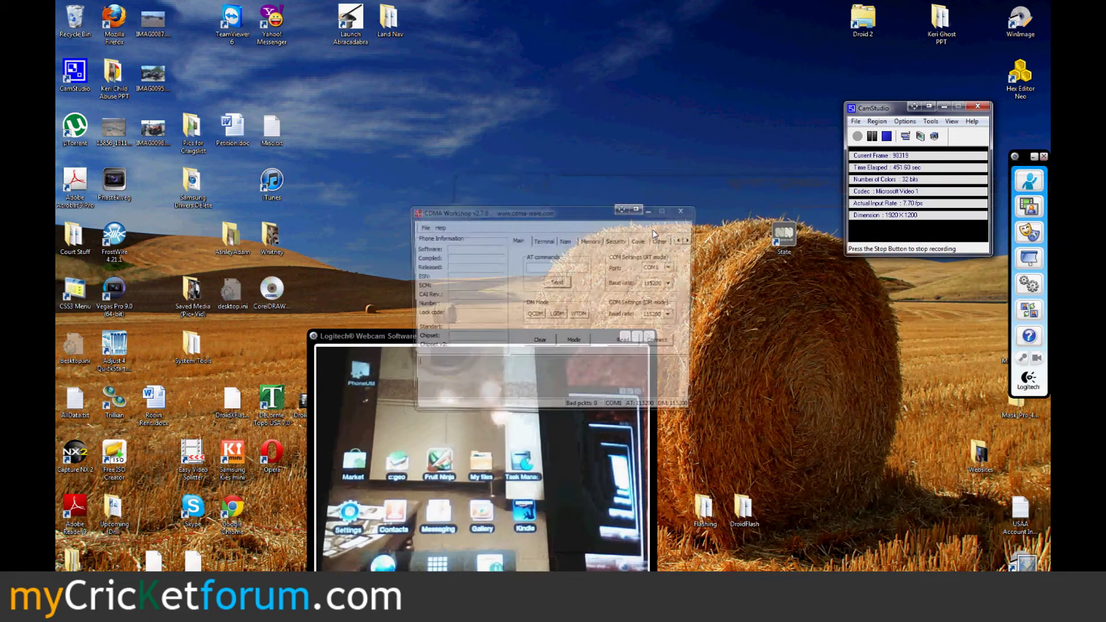
click(672, 268)
drag(674, 286, 668, 317)
click(668, 318)
click(669, 343)
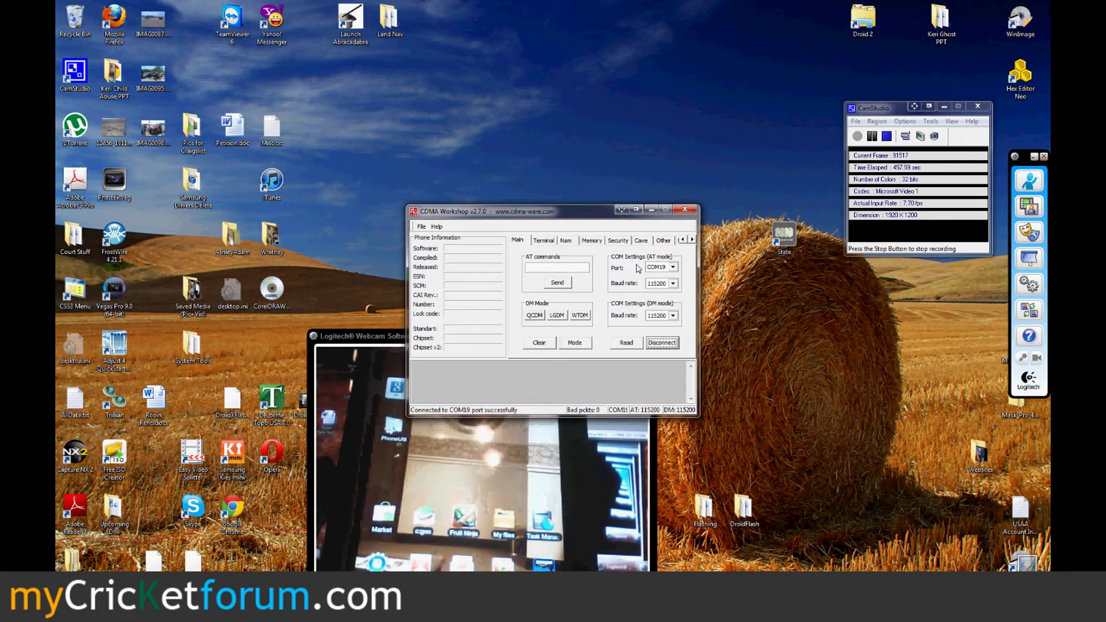
- Send the SPC from the Security page, then close CDMA Workshop
click(618, 242)
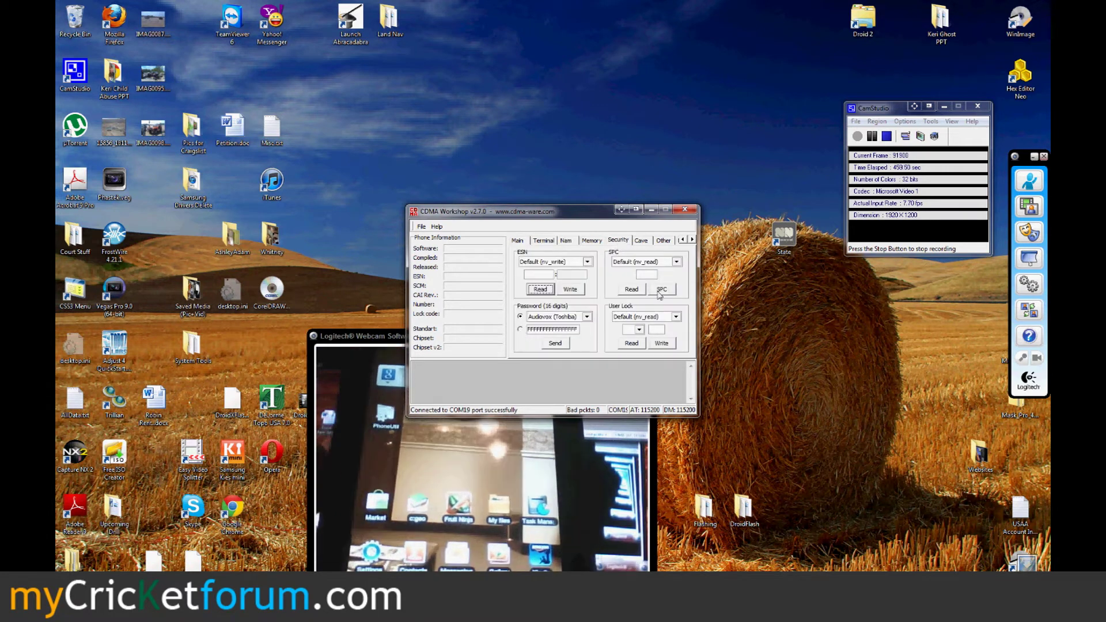
click(661, 290)
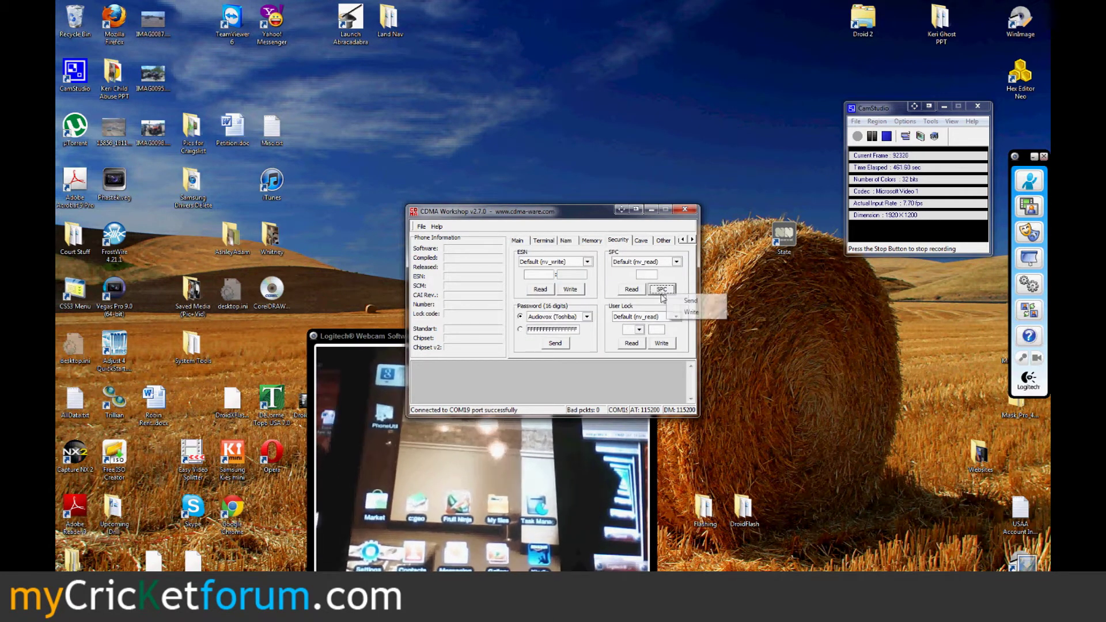
click(598, 243)
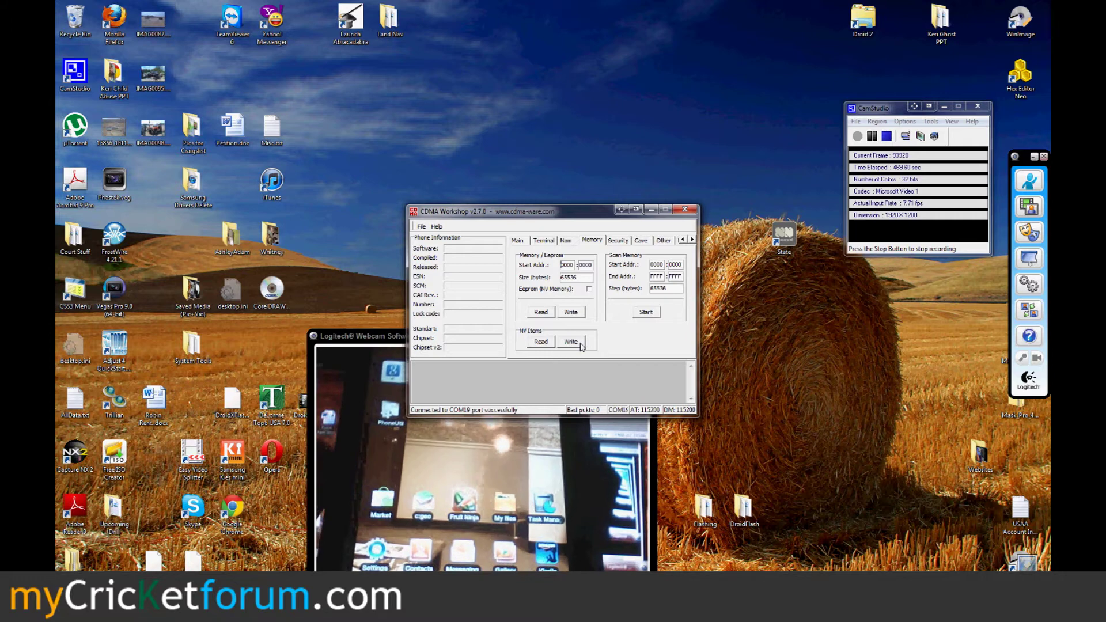
click(686, 210)
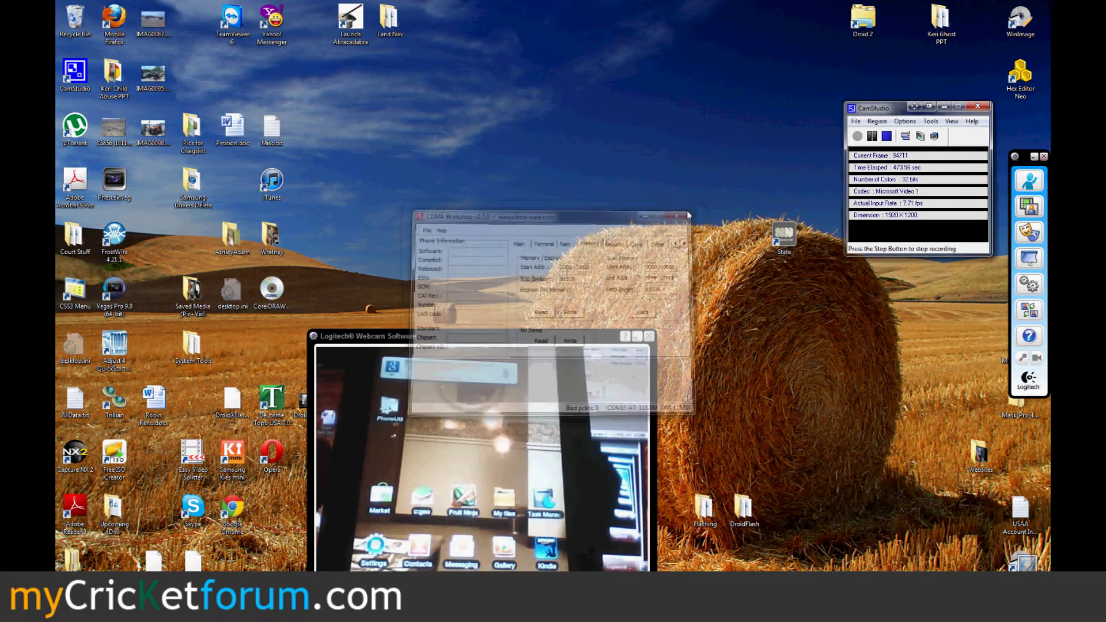